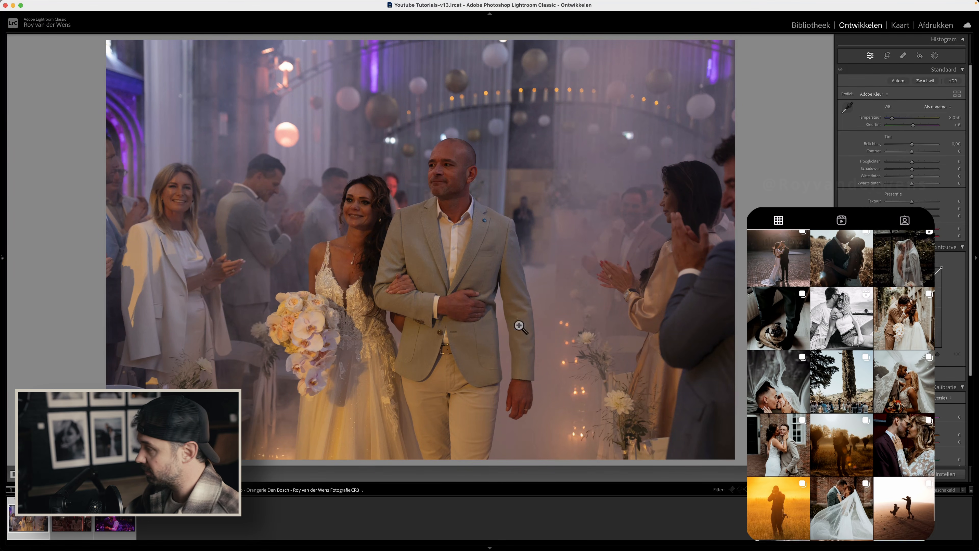
- Undo the midtone colour-grading change on the photo of the couple walking down the aisle
{"action": "left_click", "coordinate": [123, 524]}
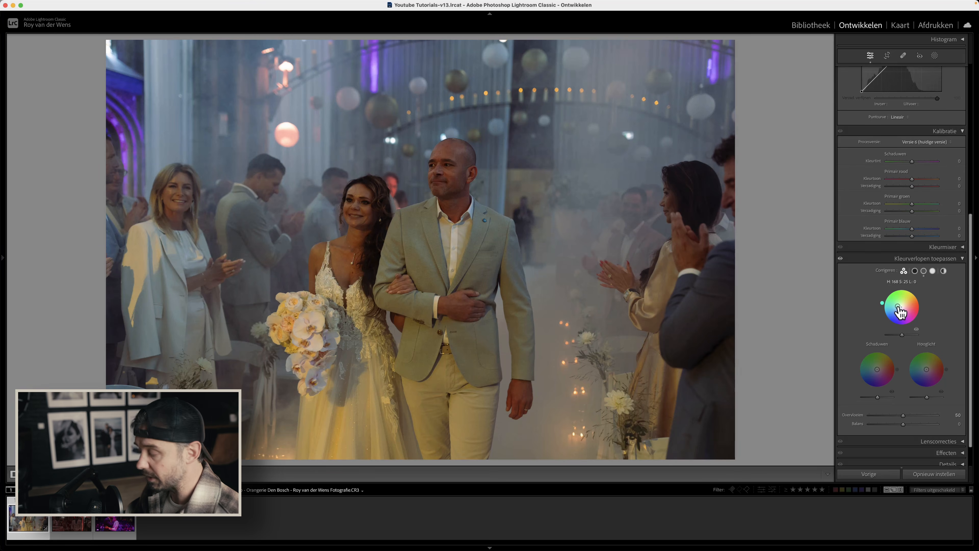
{"action": "key", "text": "super+z"}
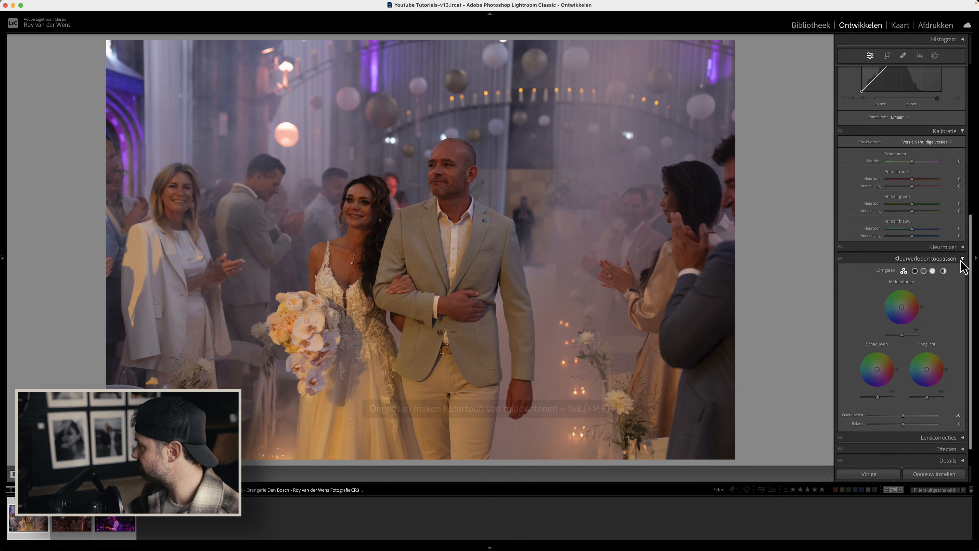
{"action": "scroll", "coordinate": [896, 313], "scroll_direction": "up", "scroll_amount": 5}
{"action": "scroll", "coordinate": [889, 300], "scroll_direction": "up", "scroll_amount": 5}
{"action": "scroll", "coordinate": [888, 299], "scroll_direction": "down", "scroll_amount": 1}
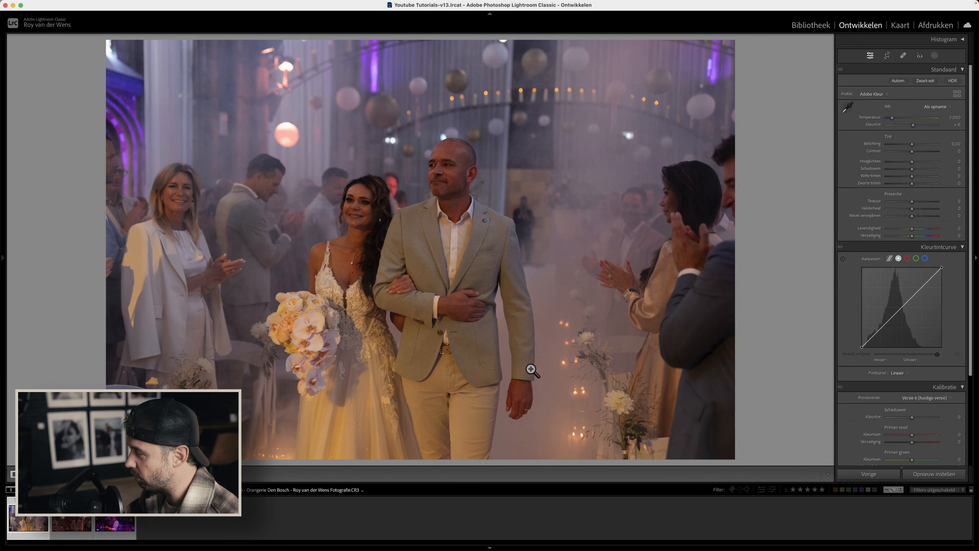
- Open the photo of the kissing couple in magenta light for editing
{"action": "left_click", "coordinate": [115, 521]}
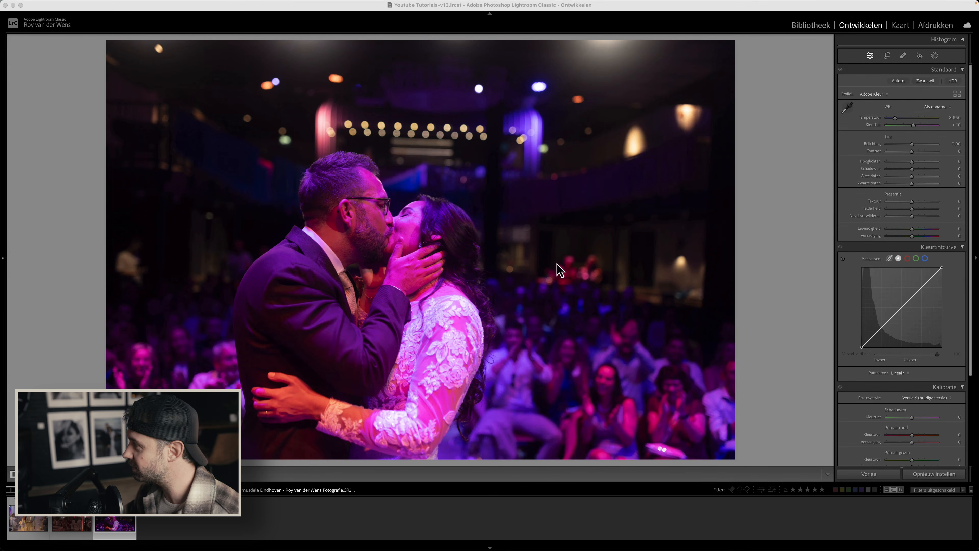
{"action": "left_click", "coordinate": [385, 262]}
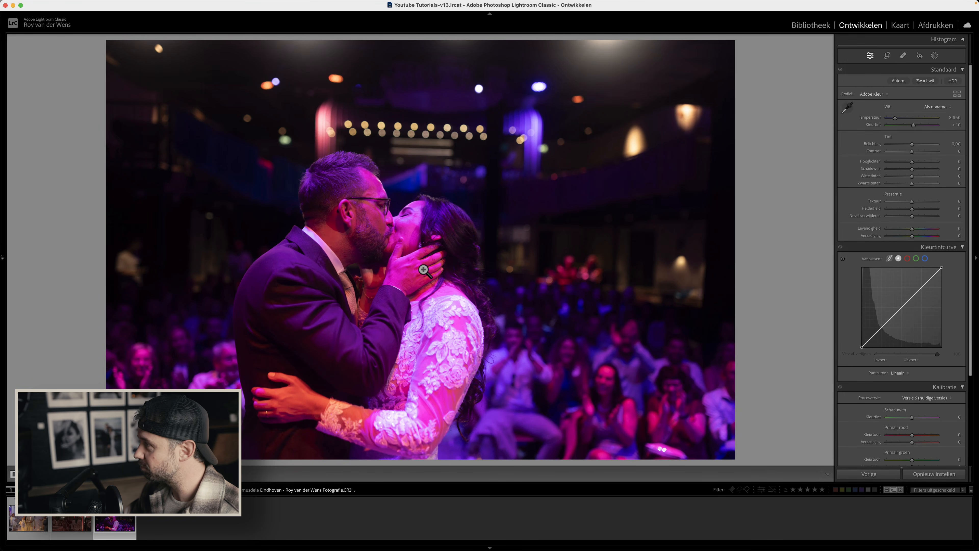
{"action": "mouse_move", "coordinate": [3, 258]}
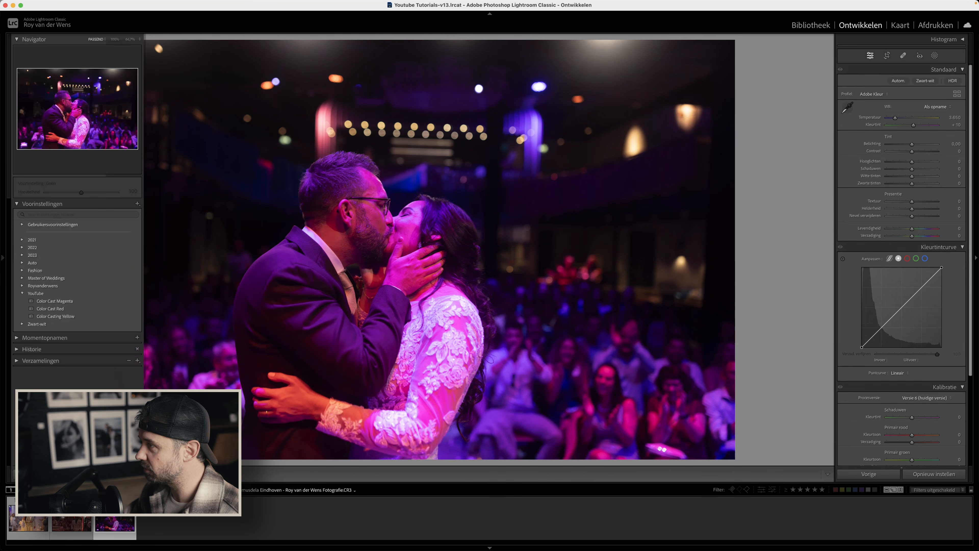
{"action": "left_click", "coordinate": [22, 255]}
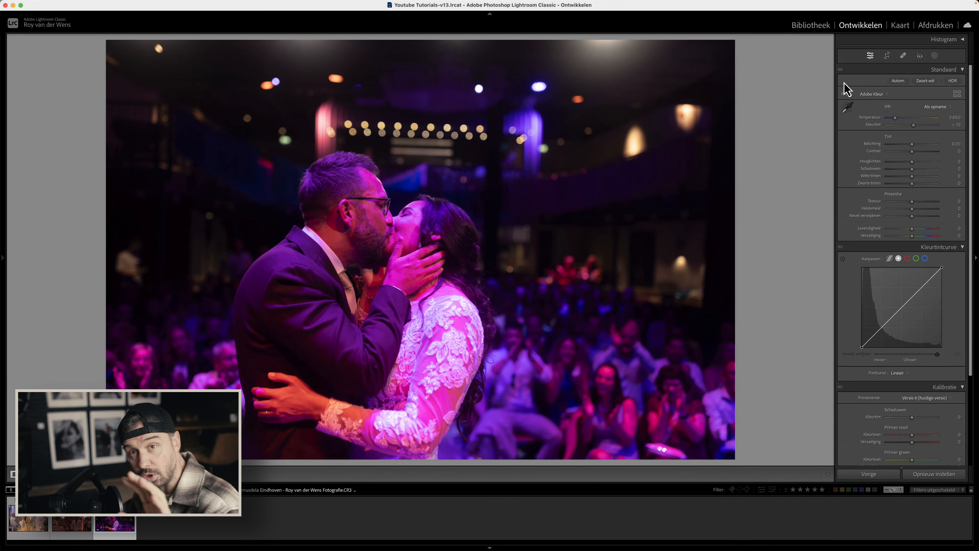
- Raise the exposure (Belichting) to +1,30 and warm the white balance temperature to 5.843
{"action": "scroll", "coordinate": [877, 275], "scroll_direction": "down", "scroll_amount": 2}
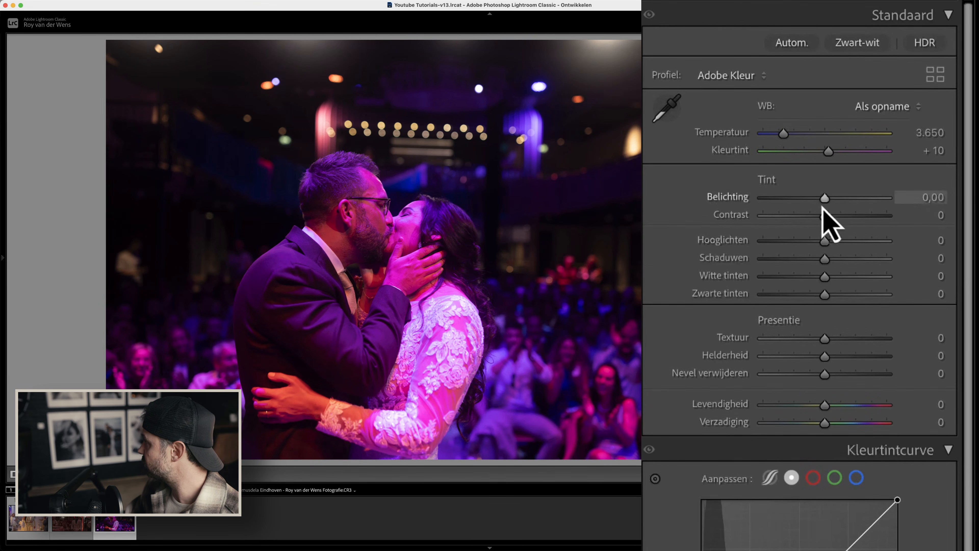
{"action": "left_click_drag", "start_coordinate": [824, 201], "coordinate": [841, 202]}
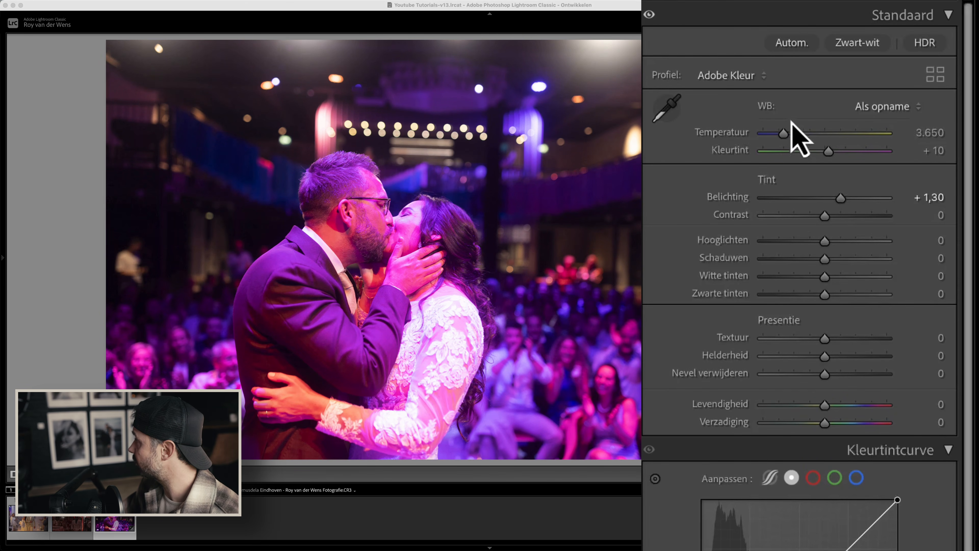
{"action": "left_click", "coordinate": [784, 135]}
{"action": "left_click_drag", "start_coordinate": [784, 135], "coordinate": [806, 134]}
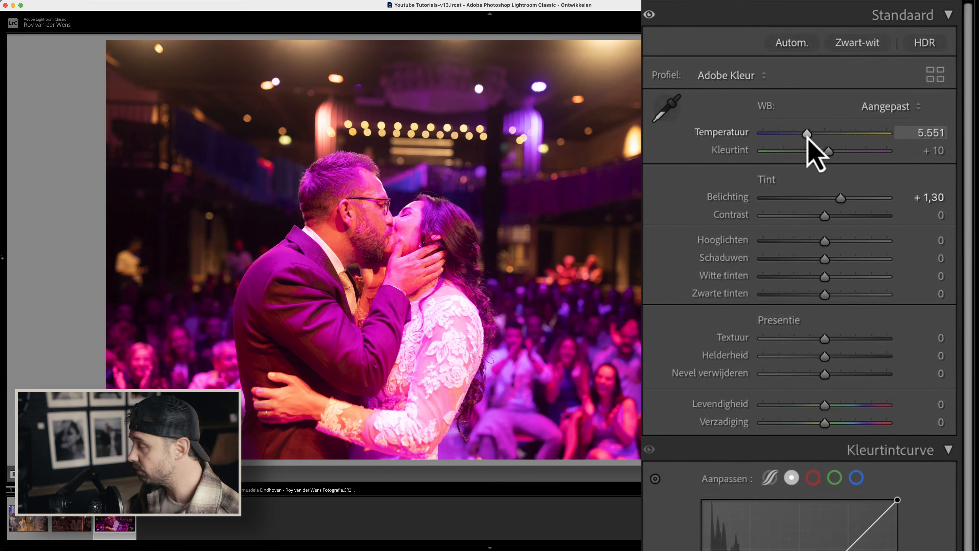
{"action": "mouse_move", "coordinate": [806, 134]}
{"action": "left_mouse_down"}
{"action": "mouse_move", "coordinate": [795, 134]}
{"action": "mouse_move", "coordinate": [810, 134]}
{"action": "left_mouse_up"}
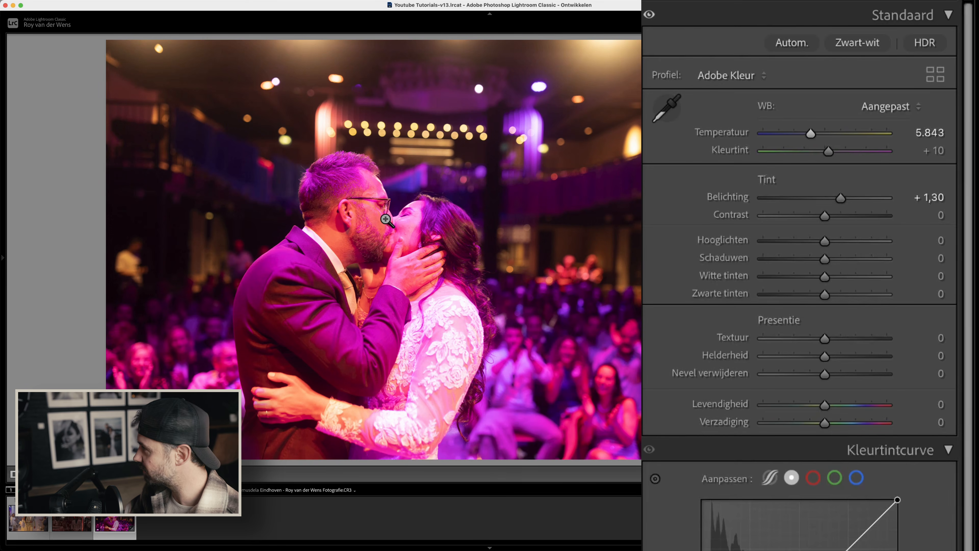
- Switch the tone curve (Kleurtintcurve) to the green channel
{"action": "scroll", "coordinate": [750, 499], "scroll_direction": "down", "scroll_amount": 6}
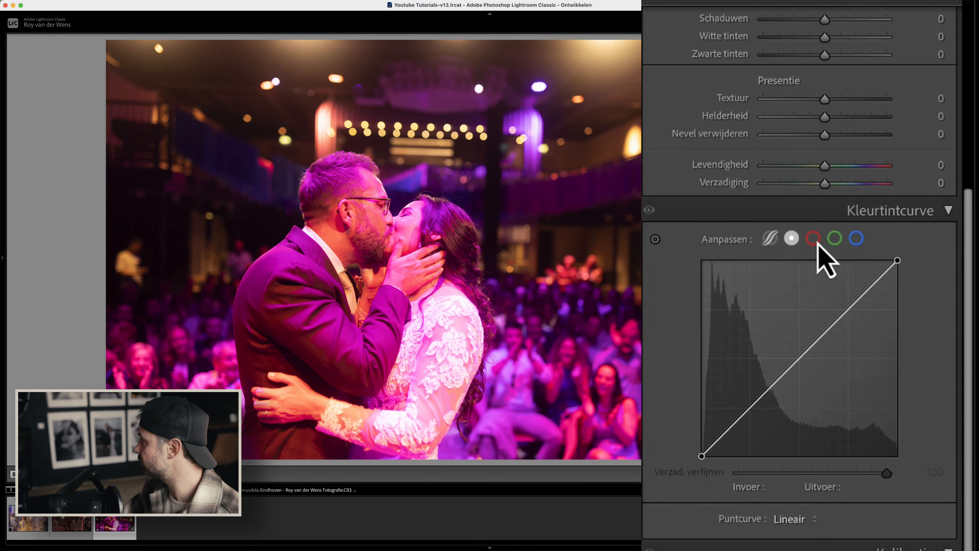
{"action": "left_click", "coordinate": [840, 238]}
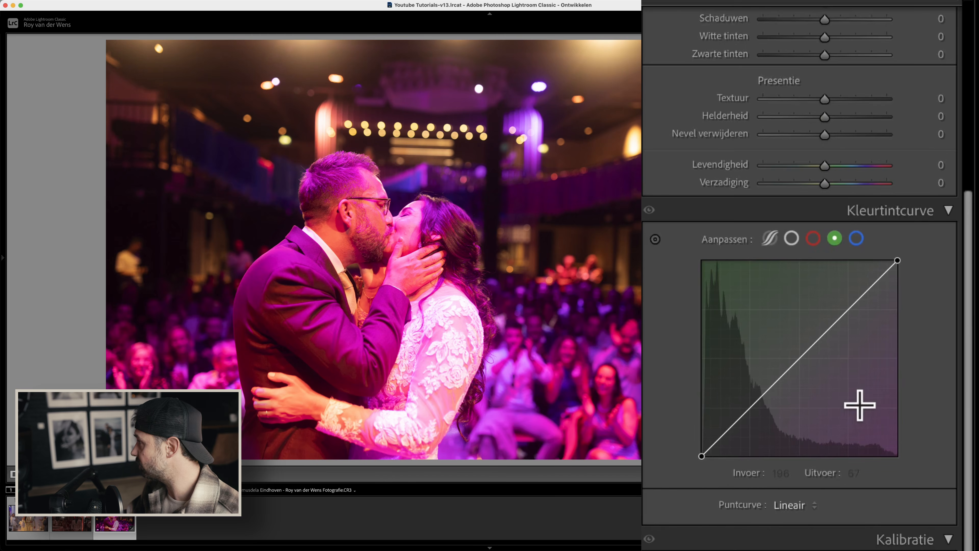
- Try an S-curve on the green channel with points at 127/127, 73/44 and 177/200, and undo it
{"action": "left_click", "coordinate": [798, 358]}
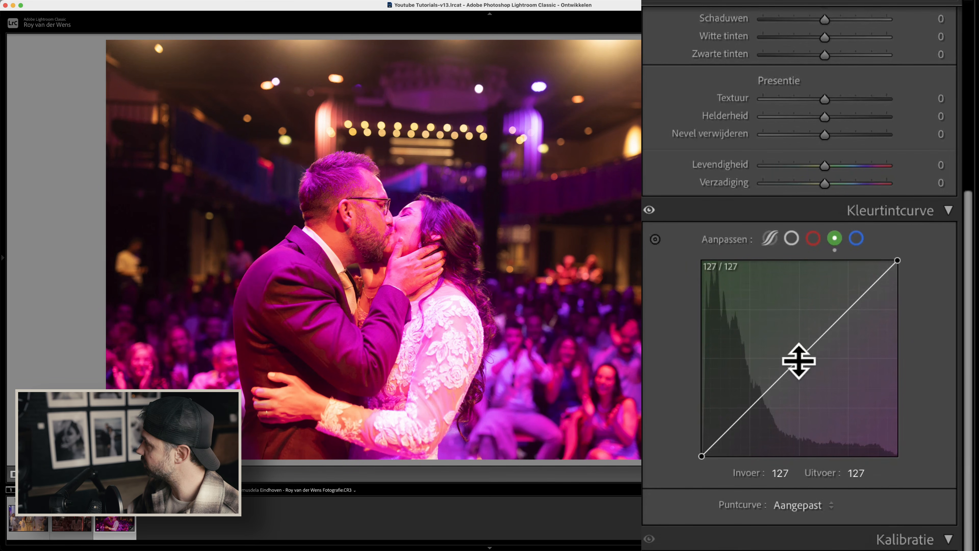
{"action": "left_click", "coordinate": [742, 416]}
{"action": "left_click_drag", "start_coordinate": [742, 416], "coordinate": [758, 422]}
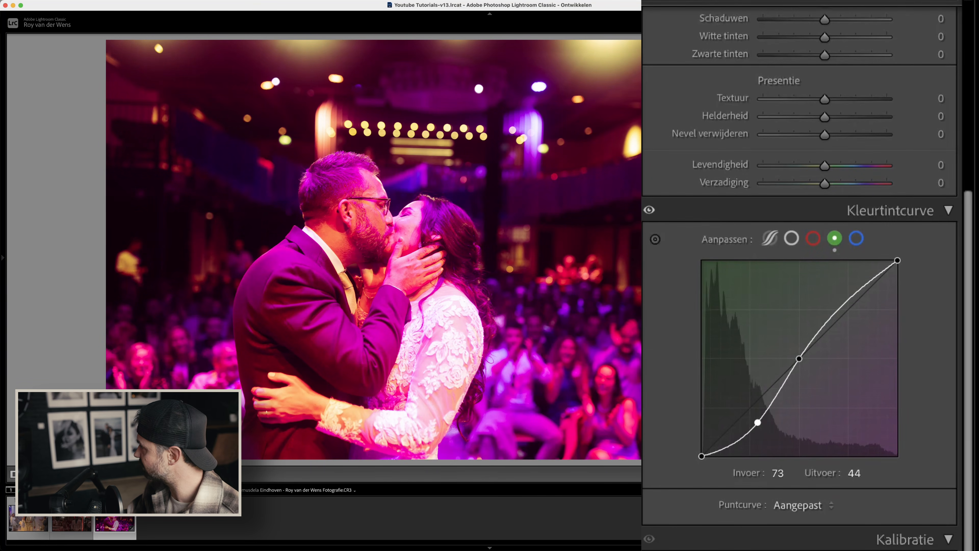
{"action": "left_click", "coordinate": [843, 307]}
{"action": "left_click_drag", "start_coordinate": [845, 309], "coordinate": [837, 304]}
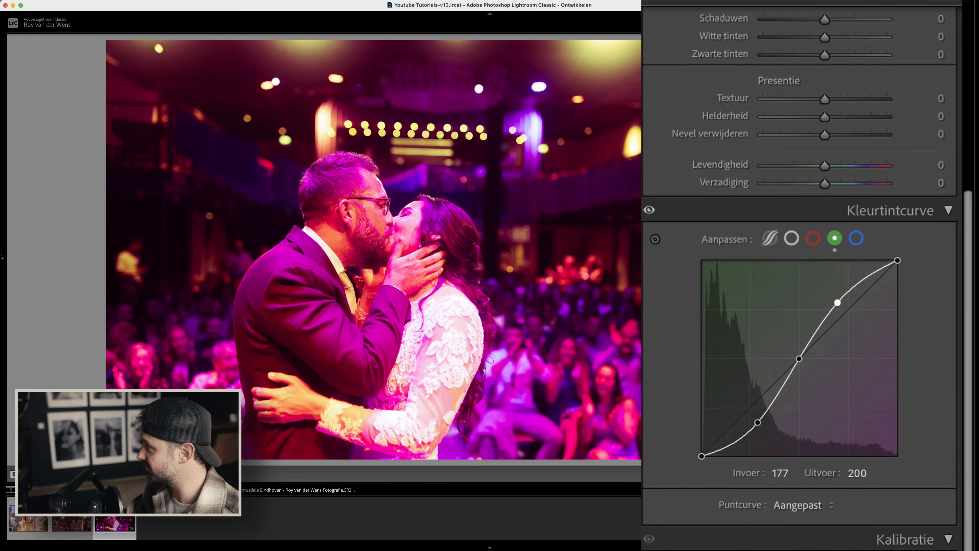
{"action": "key", "text": "super+z"}
{"action": "key", "text": "super+z"}
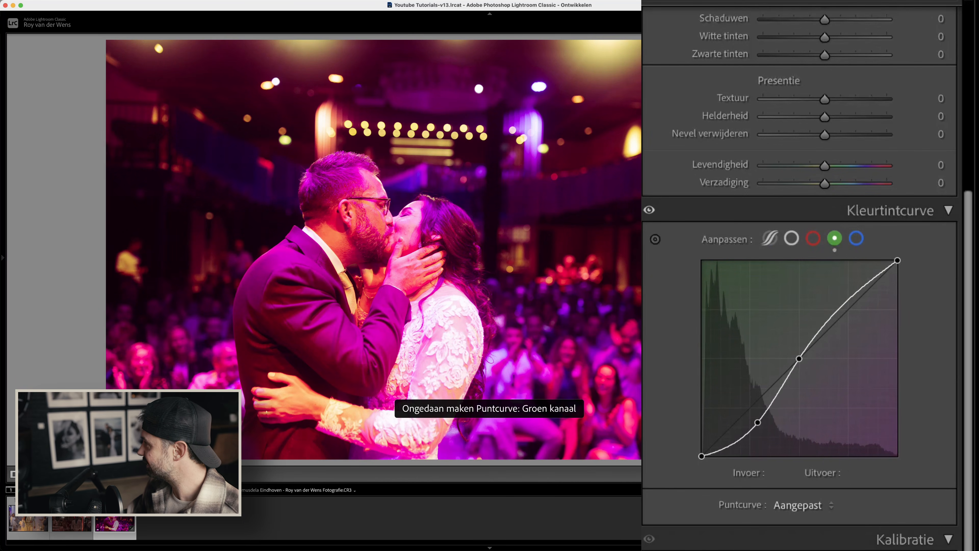
{"action": "key", "text": "super+z"}
{"action": "key", "text": "super+z"}
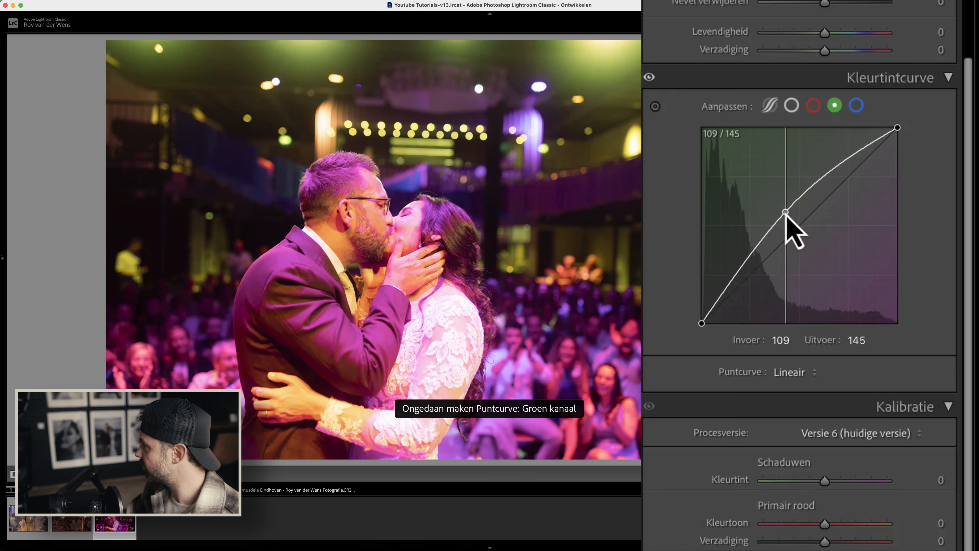
- Set the midtone point of the green channel curve to input 109 and output 137
{"action": "mouse_move", "coordinate": [786, 212]}
{"action": "left_mouse_down"}
{"action": "mouse_move", "coordinate": [804, 224]}
{"action": "mouse_move", "coordinate": [790, 212]}
{"action": "mouse_move", "coordinate": [796, 204]}
{"action": "mouse_move", "coordinate": [802, 219]}
{"action": "mouse_move", "coordinate": [786, 218]}
{"action": "left_mouse_up"}
- In the calibration settings, set the blue primary's saturation to -57 and its hue to -61
{"action": "scroll", "coordinate": [790, 424], "scroll_direction": "down", "scroll_amount": 5}
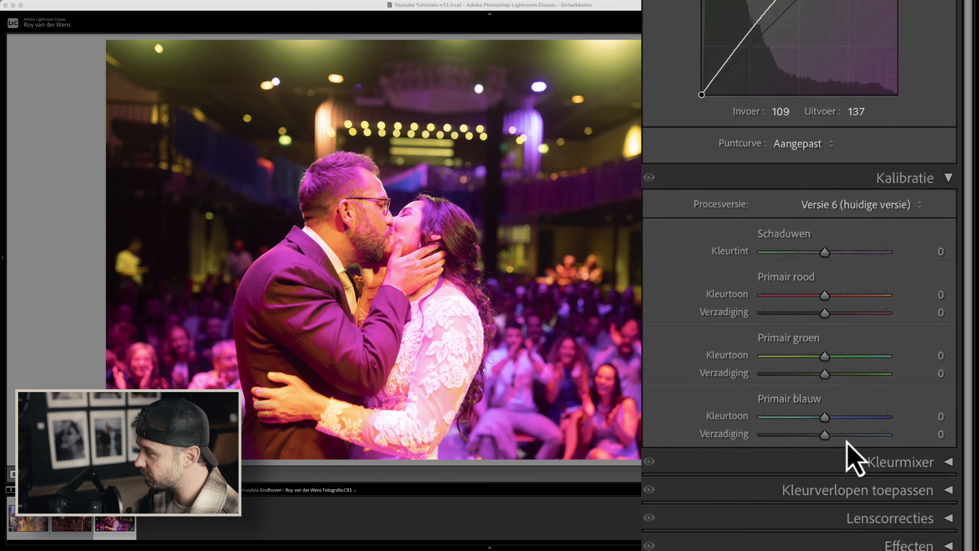
{"action": "left_click", "coordinate": [939, 434]}
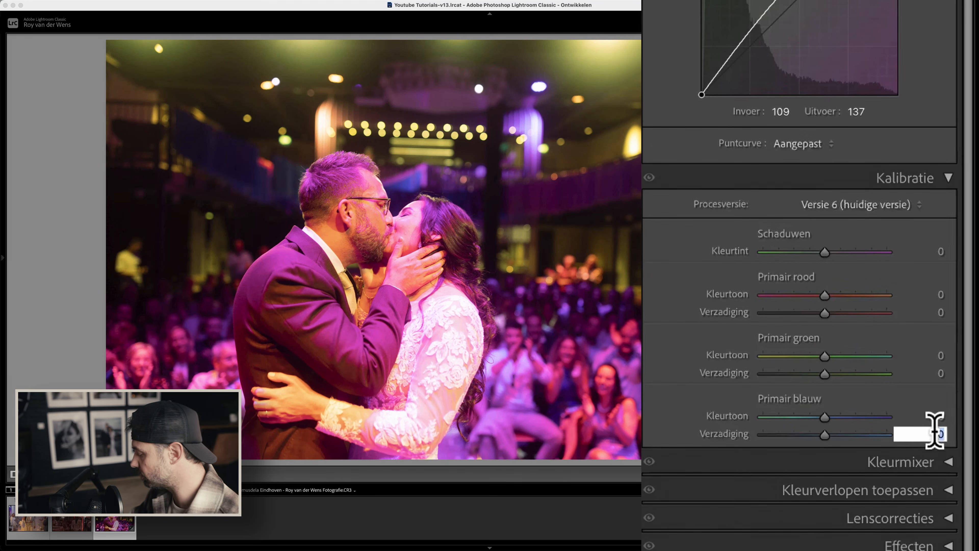
{"action": "type", "text": "-57"}
{"action": "key", "text": "Return"}
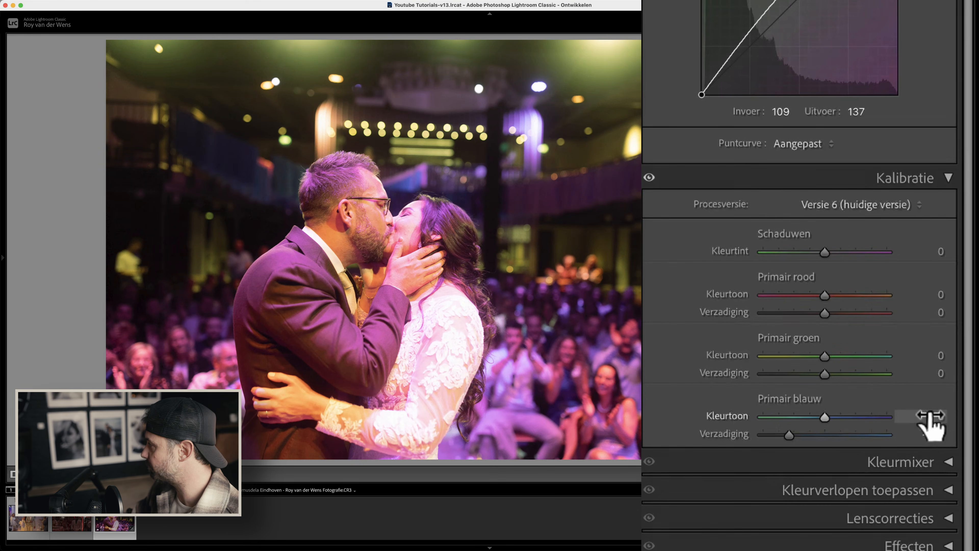
{"action": "left_click", "coordinate": [934, 418]}
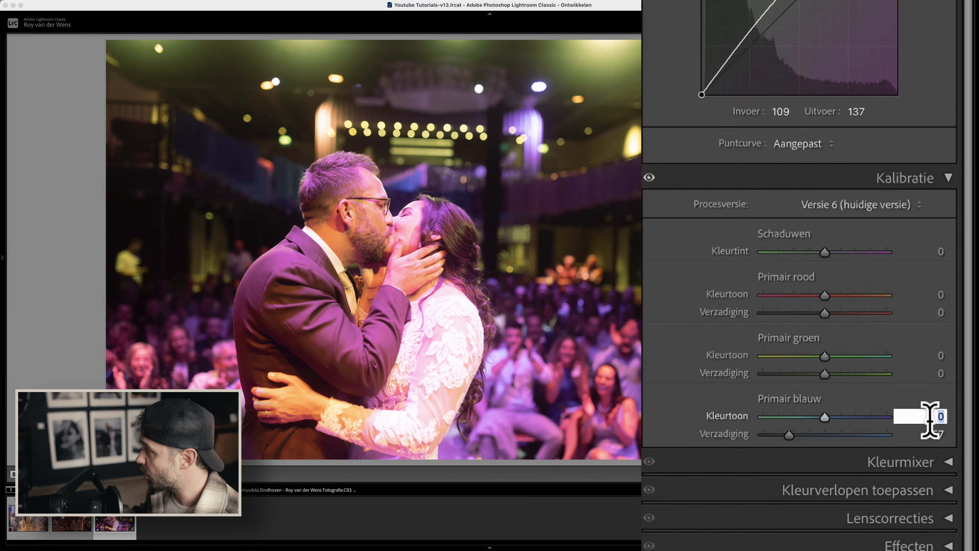
{"action": "type", "text": "-"}
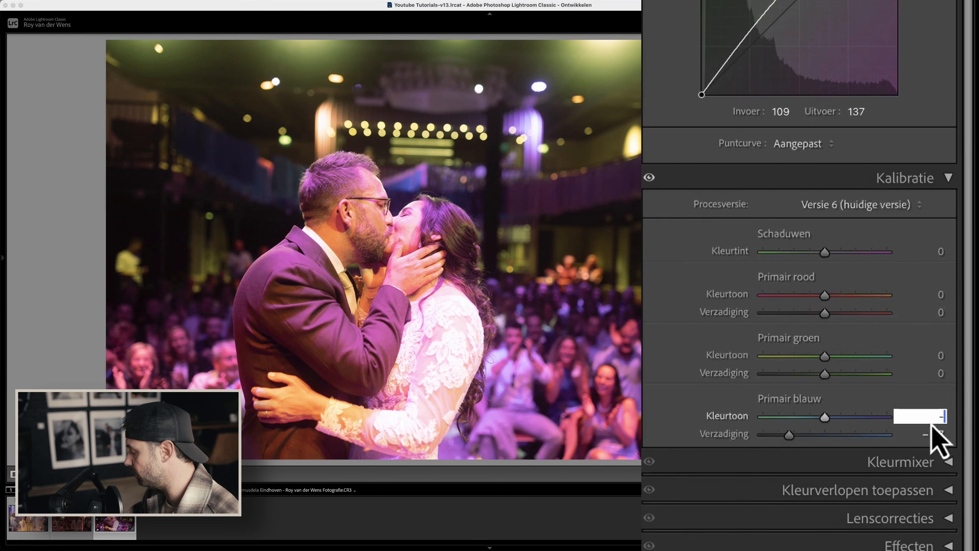
{"action": "type", "text": "56"}
{"action": "key", "text": "Return"}
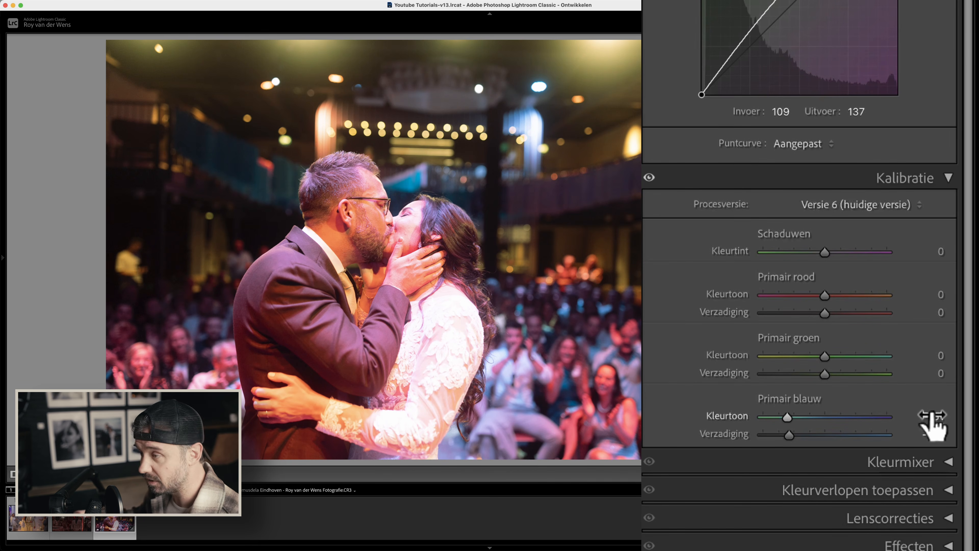
- Set the green primary's calibration saturation to -20 and its hue to +9
{"action": "left_click", "coordinate": [942, 357]}
{"action": "left_click", "coordinate": [940, 372]}
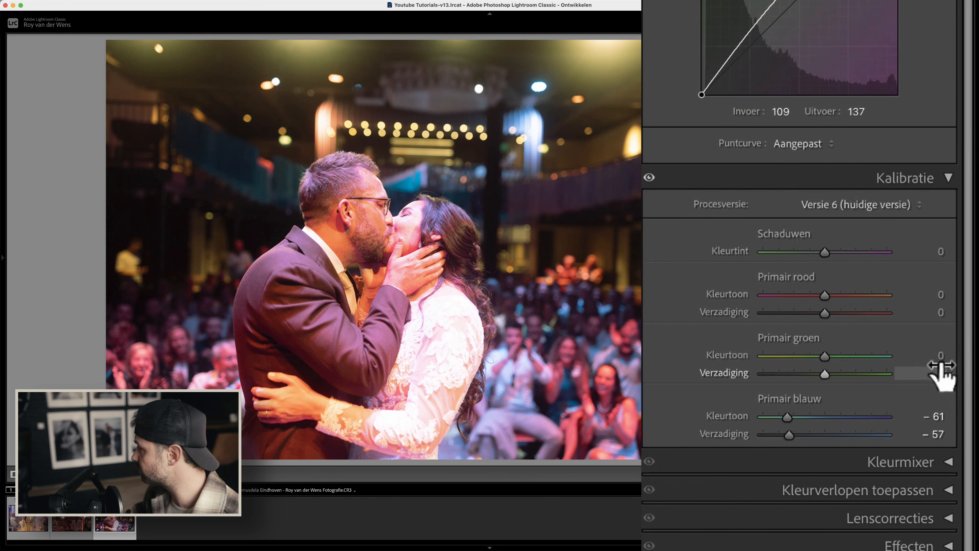
{"action": "type", "text": "-20"}
{"action": "key", "text": "Return"}
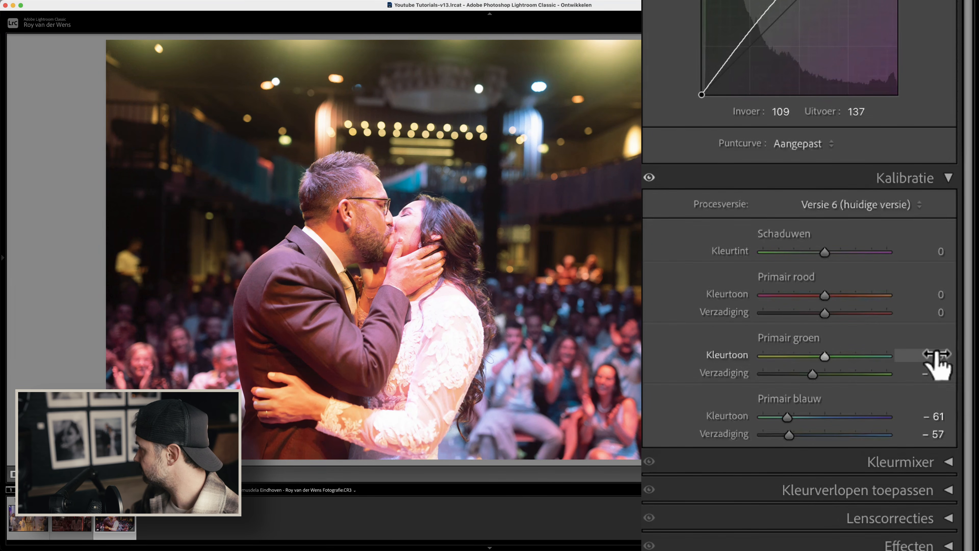
{"action": "left_click", "coordinate": [935, 355]}
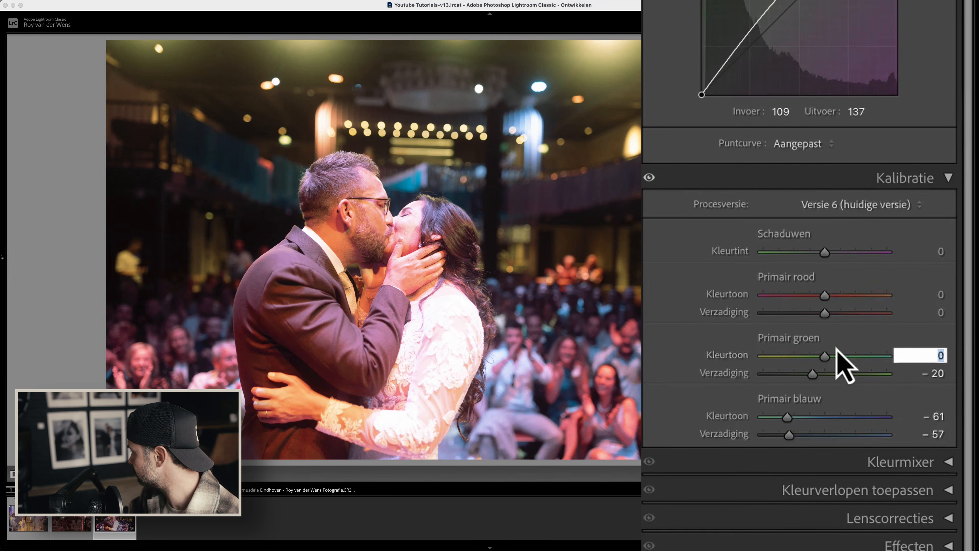
{"action": "left_click_drag", "start_coordinate": [827, 357], "coordinate": [834, 358]}
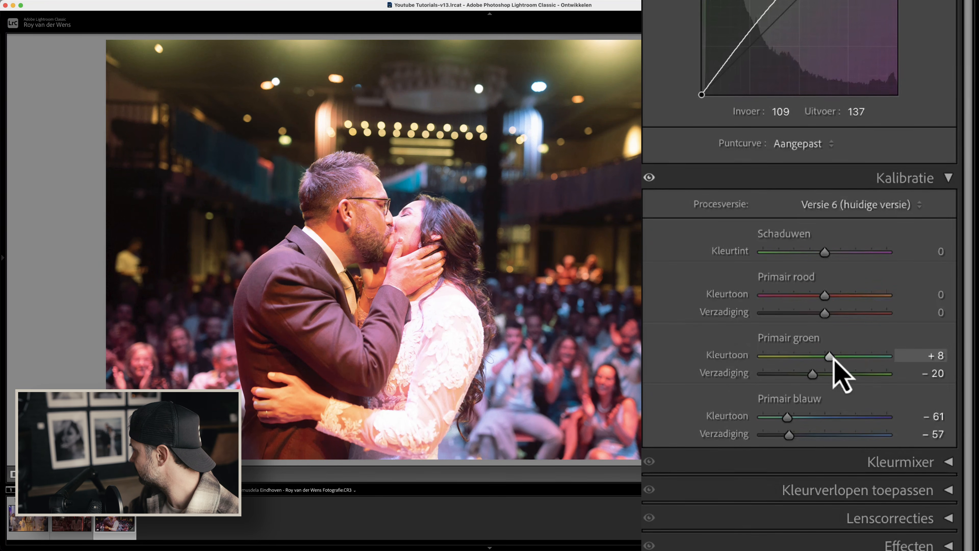
- Set the red primary's calibration saturation to -20 and its hue to +42
{"action": "left_click", "coordinate": [935, 311]}
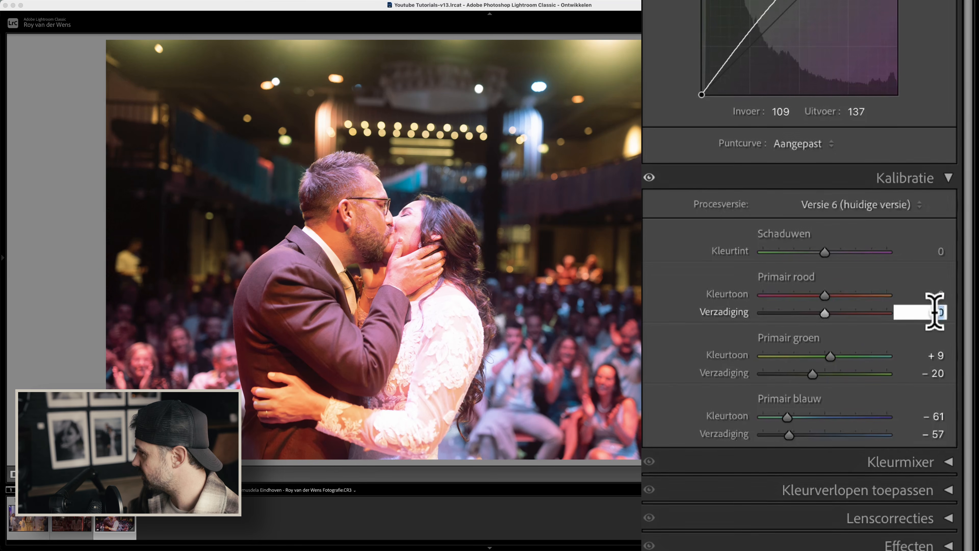
{"action": "type", "text": "-20"}
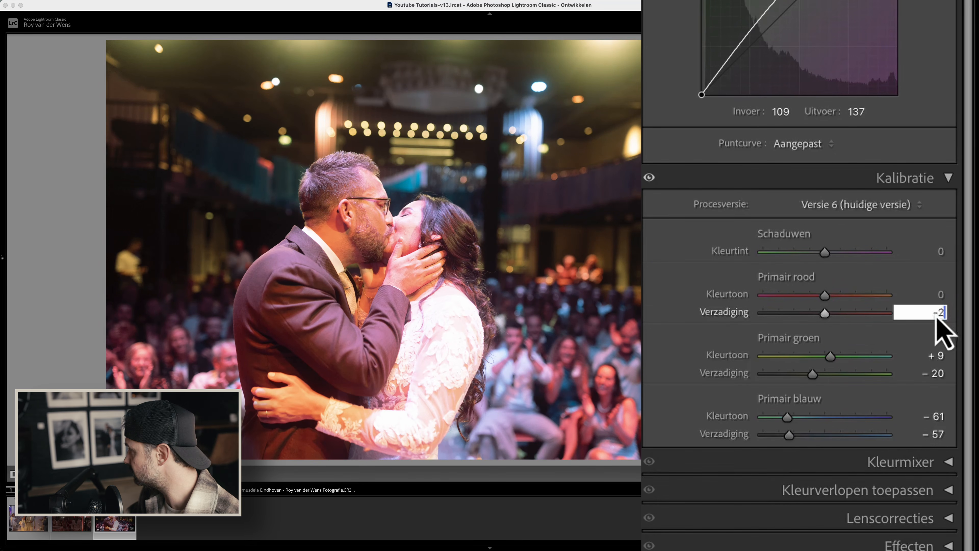
{"action": "key", "text": "Return"}
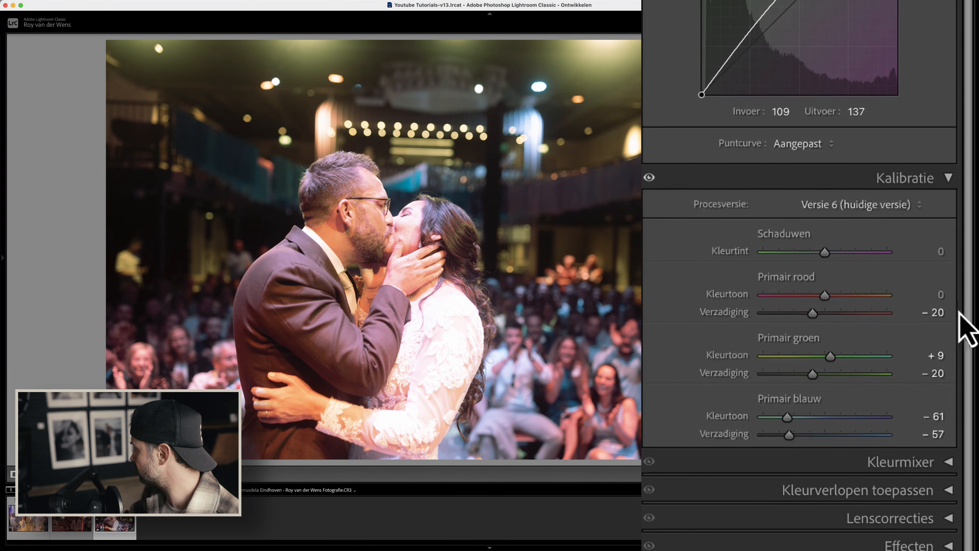
{"action": "left_click_drag", "start_coordinate": [827, 296], "coordinate": [850, 293]}
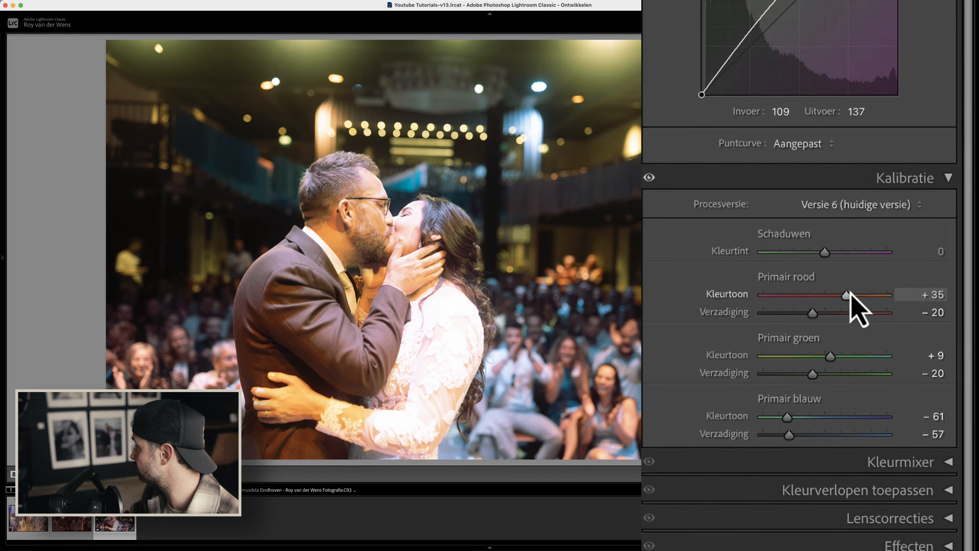
{"action": "left_click_drag", "start_coordinate": [850, 294], "coordinate": [854, 294]}
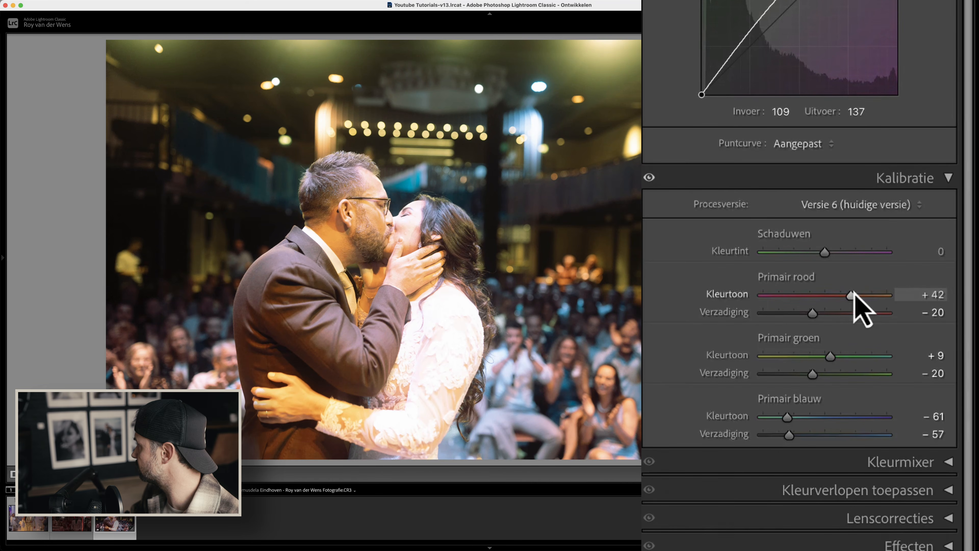
- Lower the exposure (Belichting) of the kissing couple photo slightly
{"action": "scroll", "coordinate": [876, 232], "scroll_direction": "up", "scroll_amount": 5}
{"action": "scroll", "coordinate": [806, 275], "scroll_direction": "down", "scroll_amount": 1}
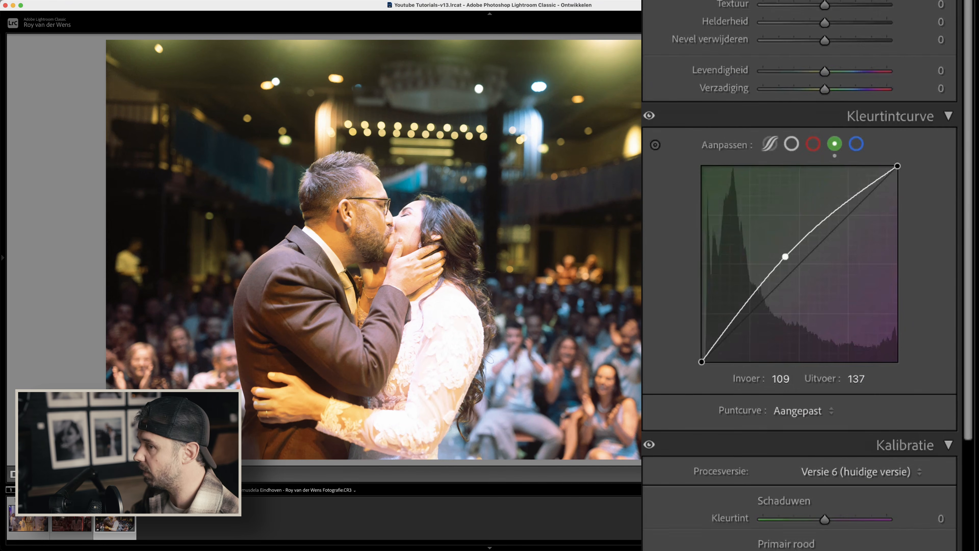
{"action": "scroll", "coordinate": [826, 76], "scroll_direction": "up", "scroll_amount": 10}
{"action": "left_click_drag", "start_coordinate": [838, 92], "coordinate": [832, 95]}
{"action": "scroll", "coordinate": [798, 270], "scroll_direction": "down", "scroll_amount": 10}
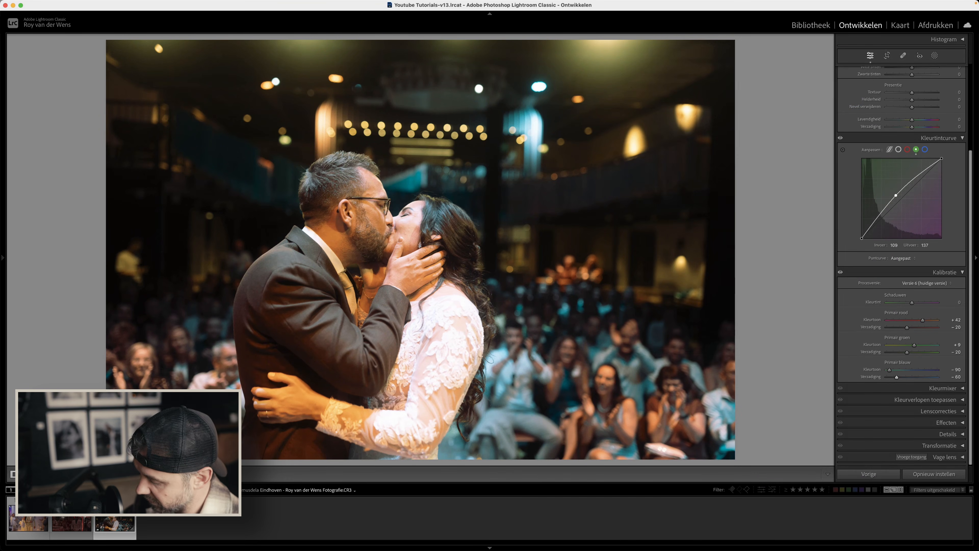
- Compare the corrected kissing couple photo with its unedited version
{"action": "key", "text": "backslash"}
{"action": "key", "text": "backslash"}
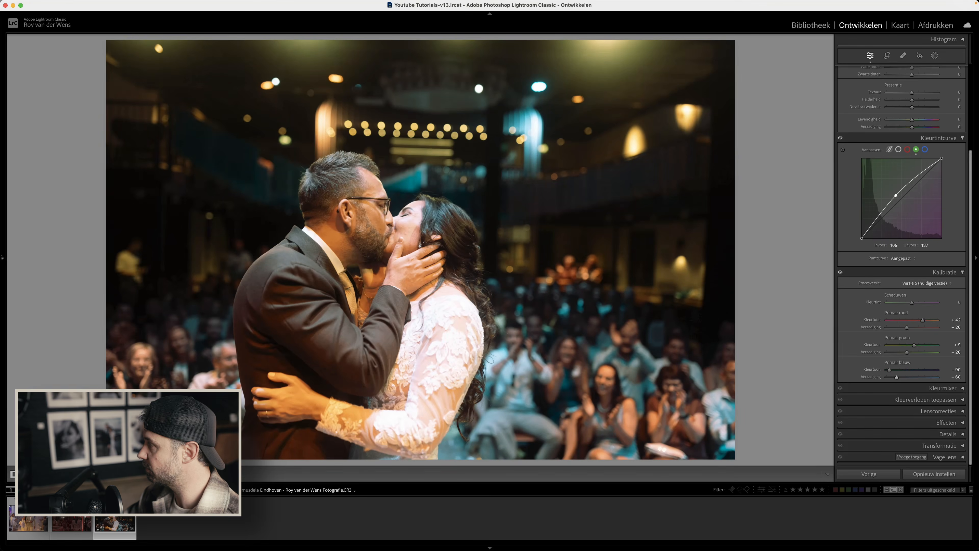
{"action": "key", "text": "backslash"}
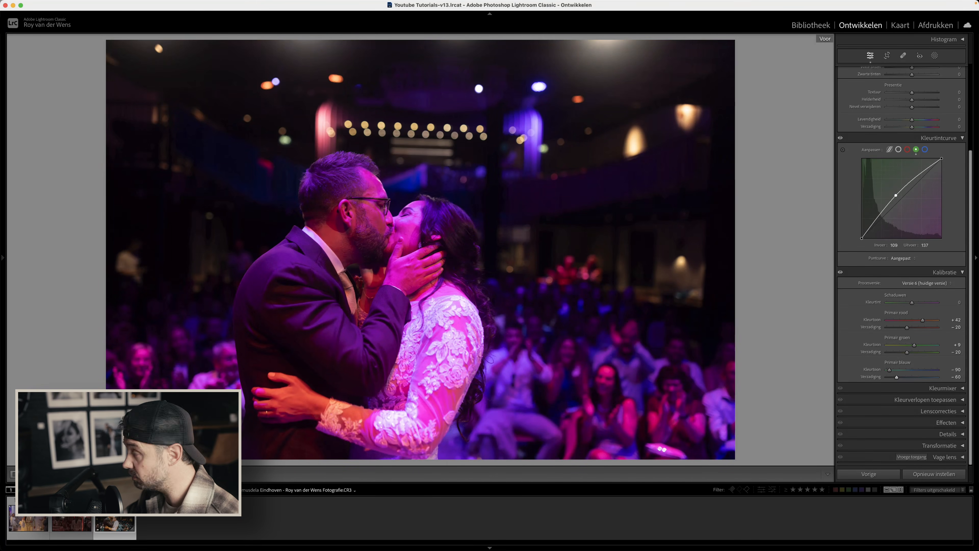
{"action": "key", "text": "backslash"}
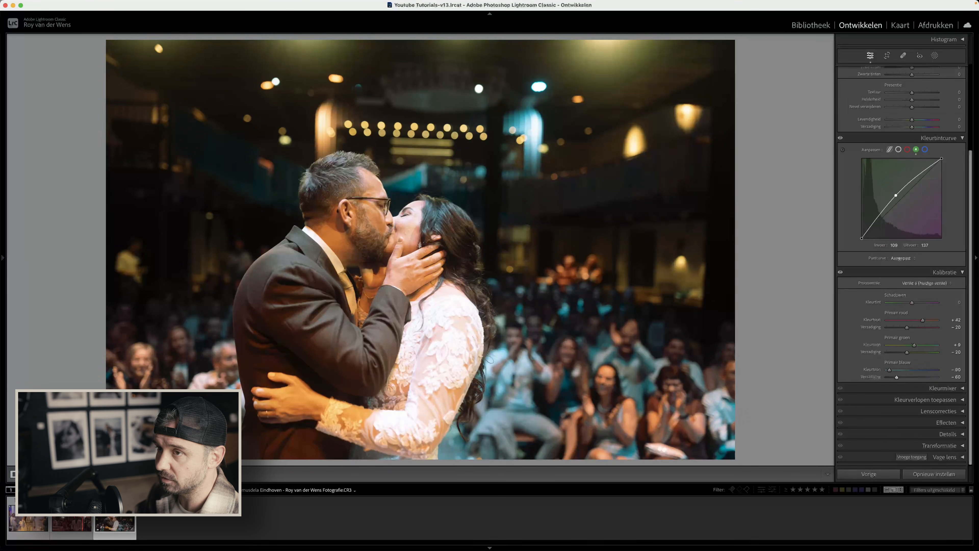
- Switch to Photoshop and try the Neural Filter Vullen met kleur (Colorize) on the unedited kissing couple photo
{"action": "key", "text": "ctrl+Up"}
{"action": "key", "text": "ctrl+Up"}
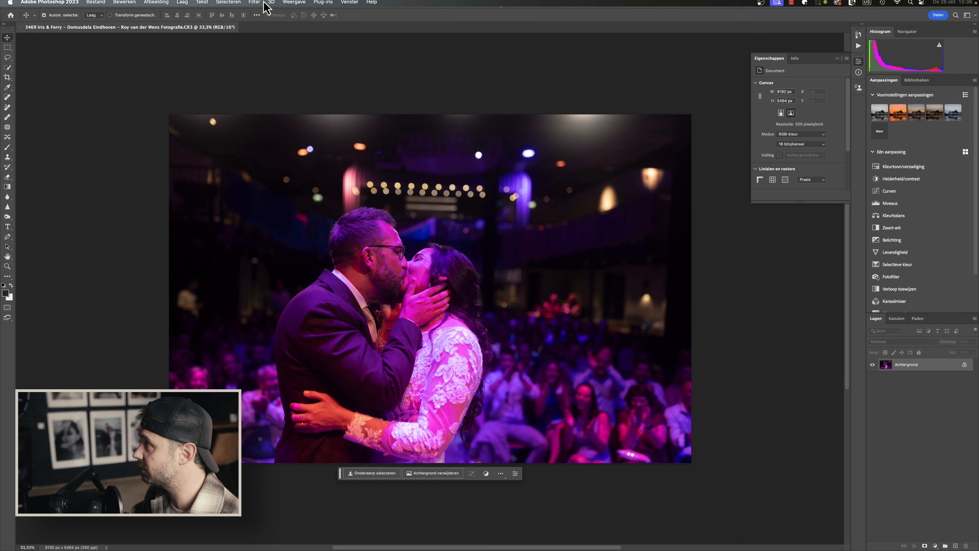
{"action": "left_click", "coordinate": [254, 4]}
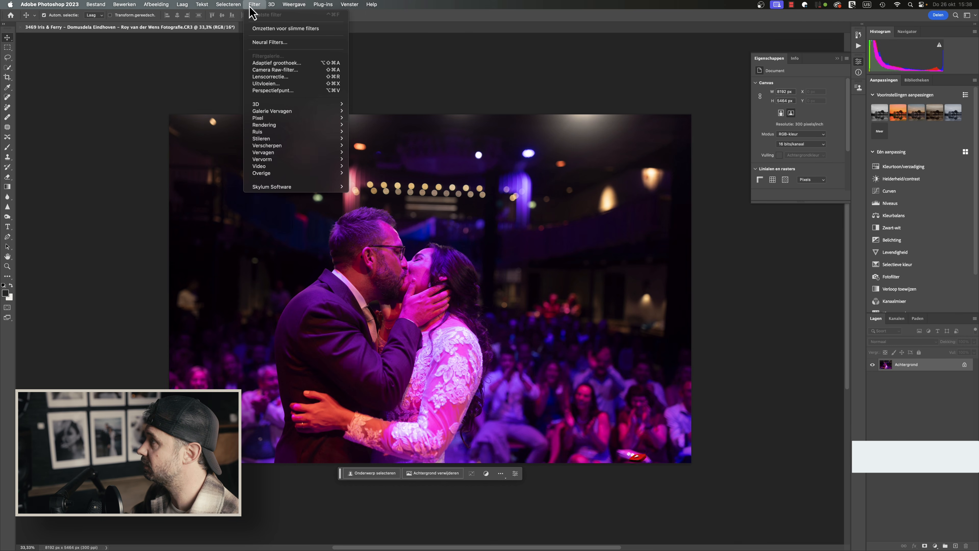
{"action": "left_click", "coordinate": [284, 43]}
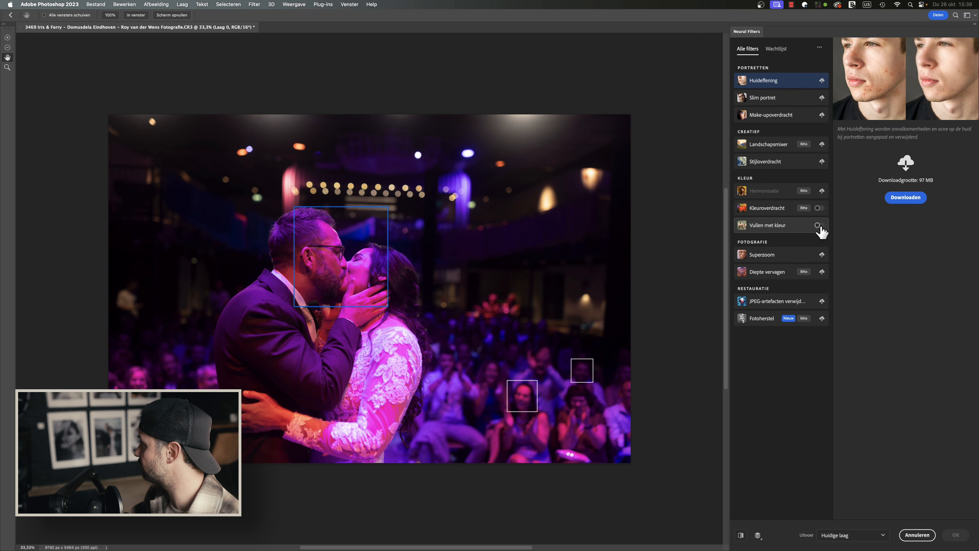
{"action": "left_click", "coordinate": [819, 226]}
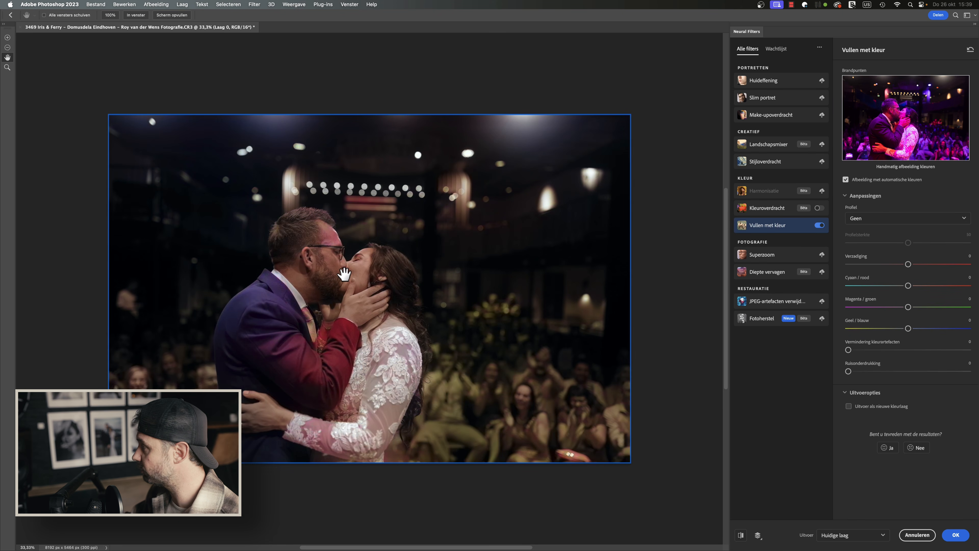
- Examine the automatic colouring up close on the couple's faces, suit, dress and the audience
{"action": "scroll", "coordinate": [344, 273], "scroll_direction": "up", "scroll_amount": 5}
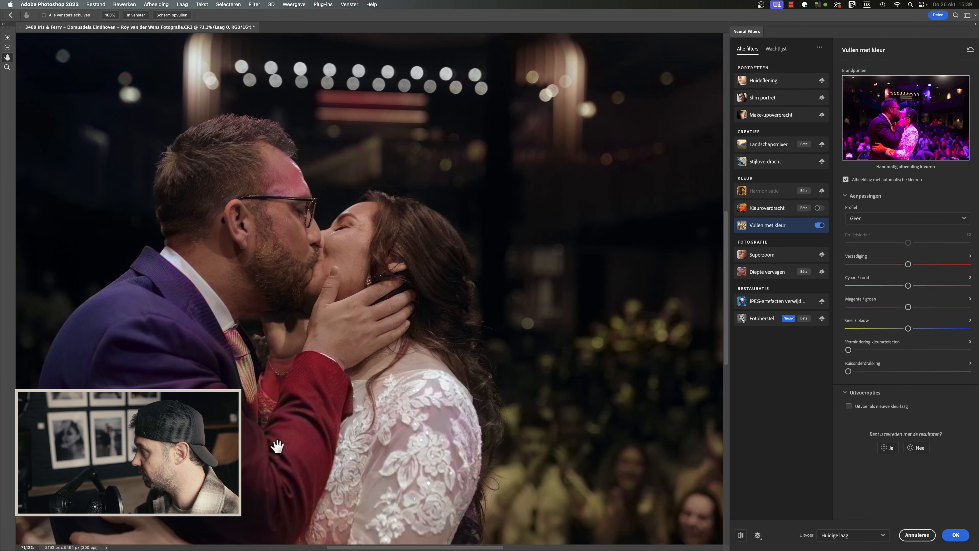
{"action": "scroll", "coordinate": [246, 447], "scroll_direction": "down", "scroll_amount": 5}
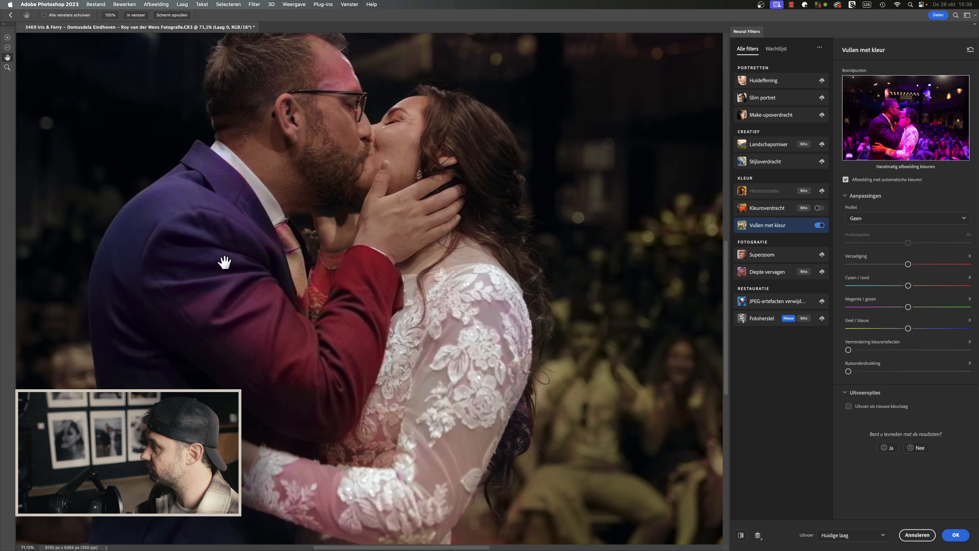
{"action": "scroll", "coordinate": [360, 396], "scroll_direction": "up", "scroll_amount": 7}
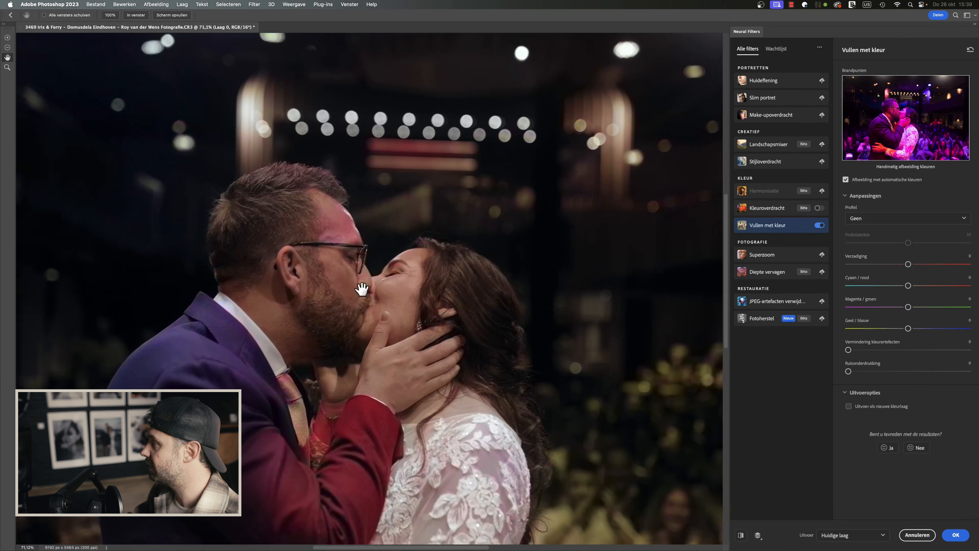
{"action": "scroll", "coordinate": [363, 288], "scroll_direction": "down", "scroll_amount": 3}
{"action": "scroll", "coordinate": [362, 288], "scroll_direction": "down", "scroll_amount": 3}
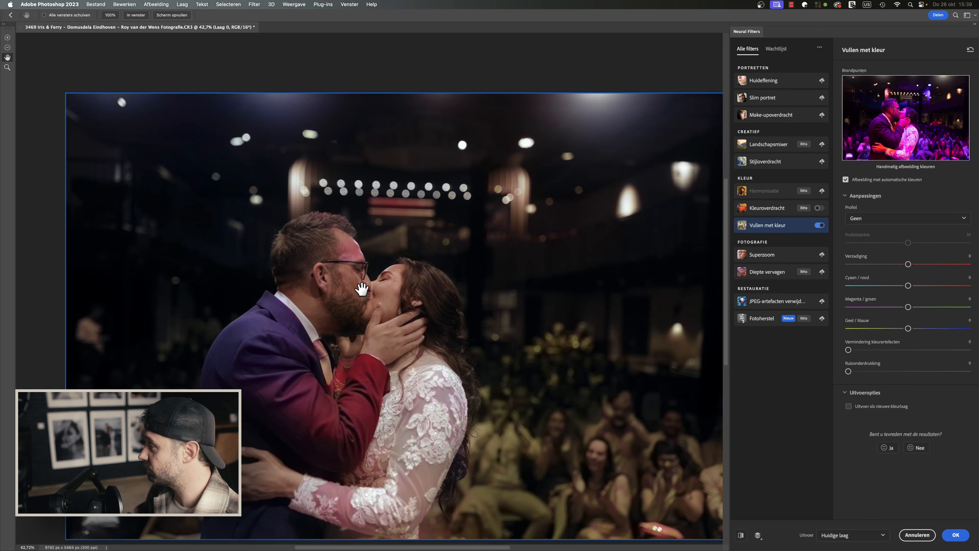
{"action": "left_click_drag", "start_coordinate": [384, 257], "coordinate": [344, 210]}
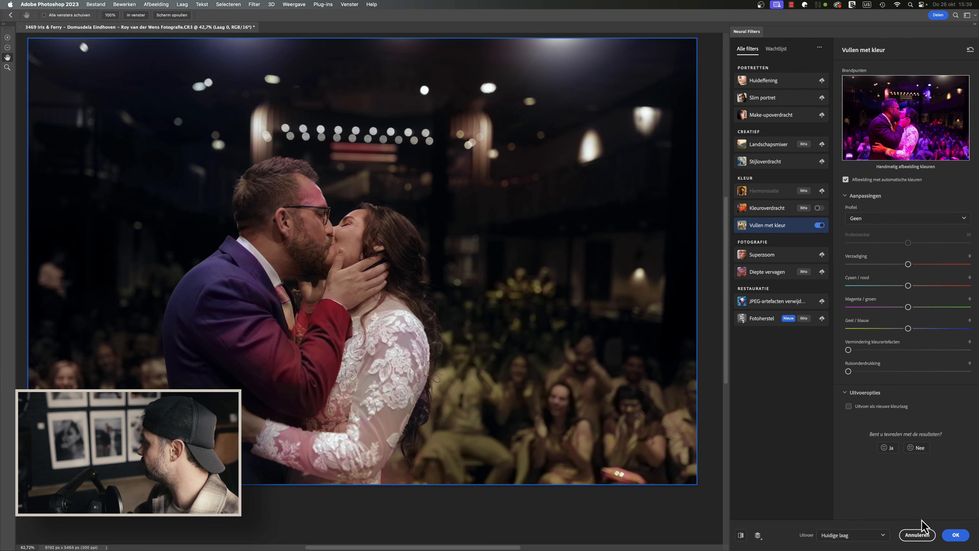
- Cancel the Neural Filters and close the Photoshop document without saving
{"action": "left_click", "coordinate": [915, 535]}
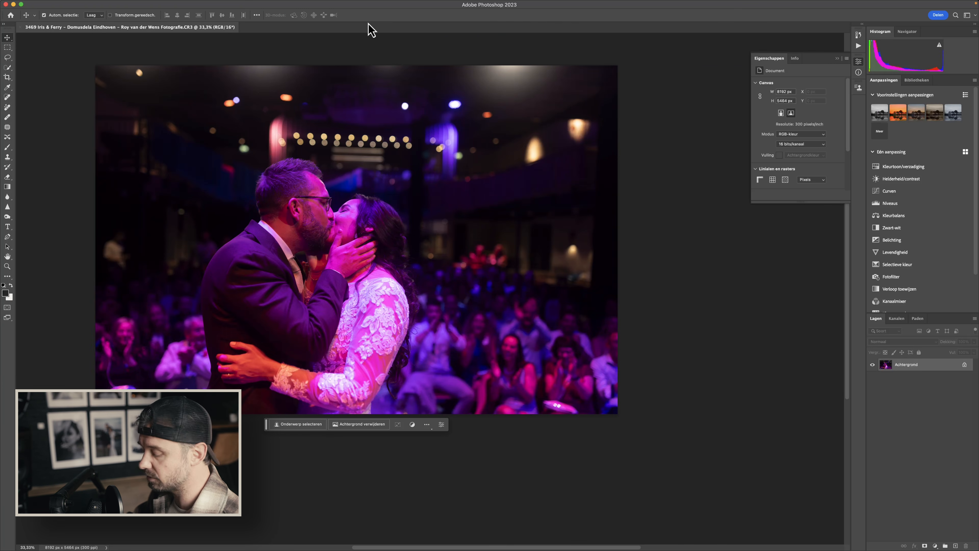
{"action": "key", "text": "super+w"}
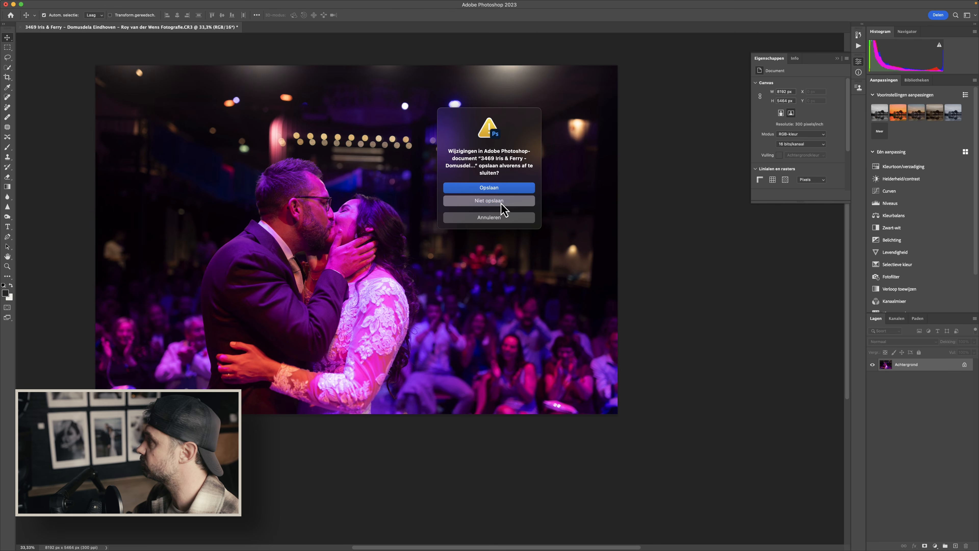
{"action": "key", "text": "super+d"}
- Return to Lightroom Classic and select the red-lit photo of the man in the white suit
{"action": "key", "text": "ctrl+Up"}
{"action": "left_click", "coordinate": [72, 99]}
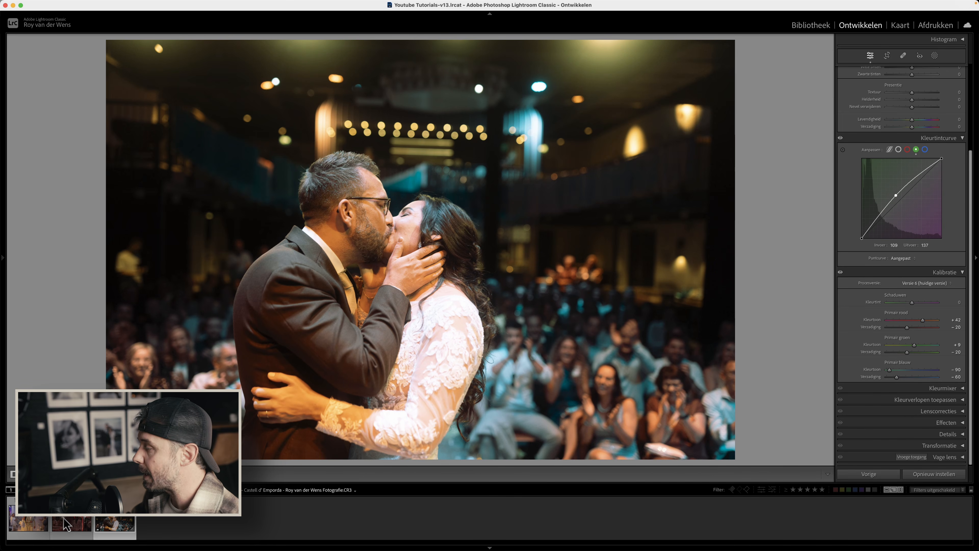
{"action": "left_click", "coordinate": [73, 523]}
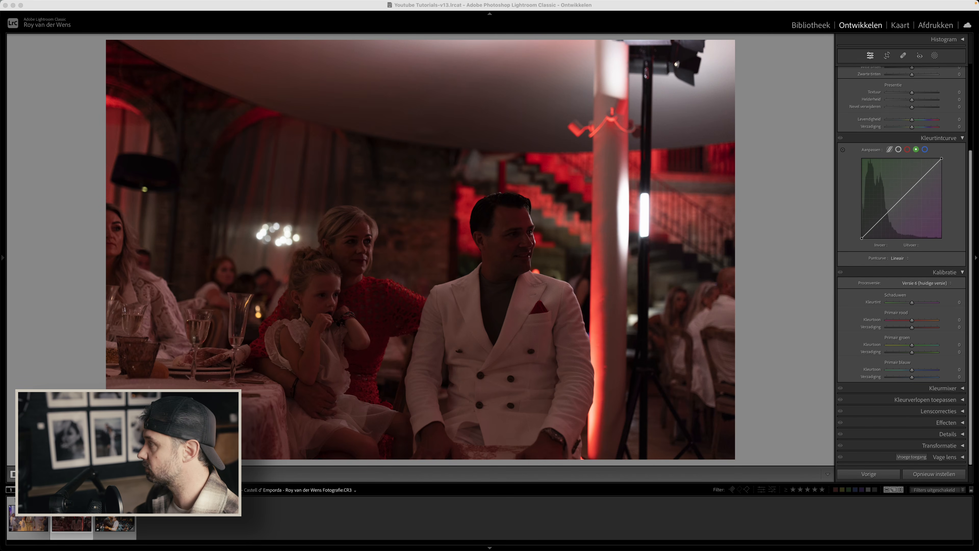
{"action": "left_click", "coordinate": [510, 524]}
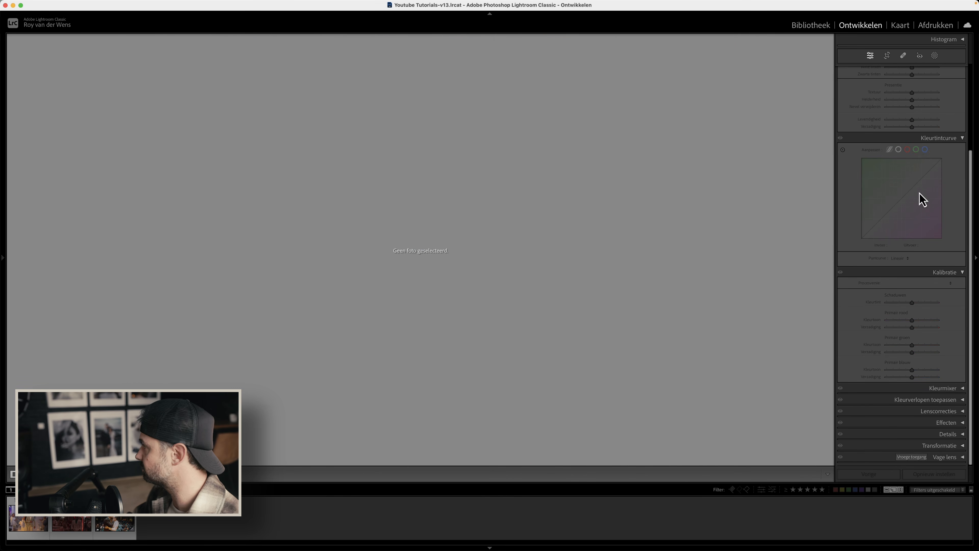
{"action": "left_click", "coordinate": [76, 517]}
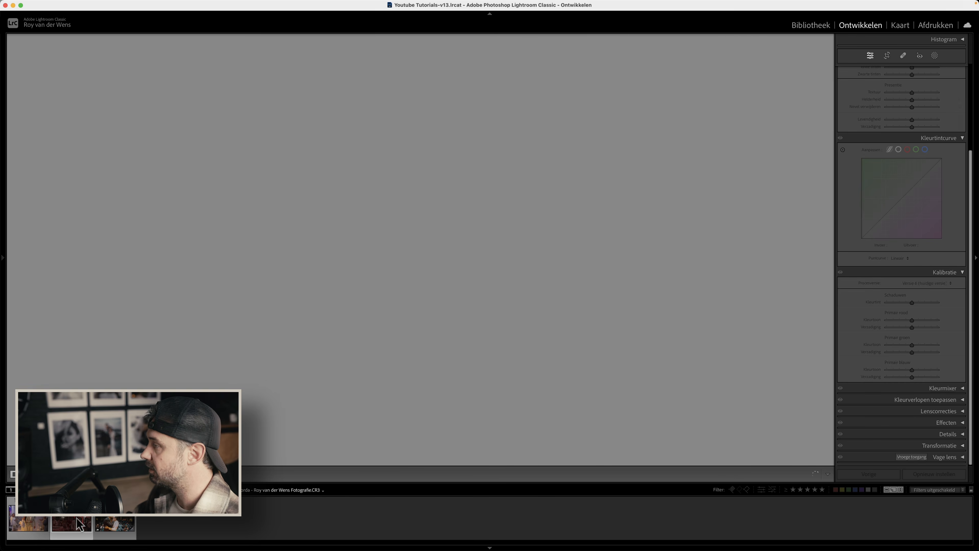
- Set the exposure (Belichting) of the white suit photo to +2,60
{"action": "scroll", "coordinate": [892, 168], "scroll_direction": "up", "scroll_amount": 5}
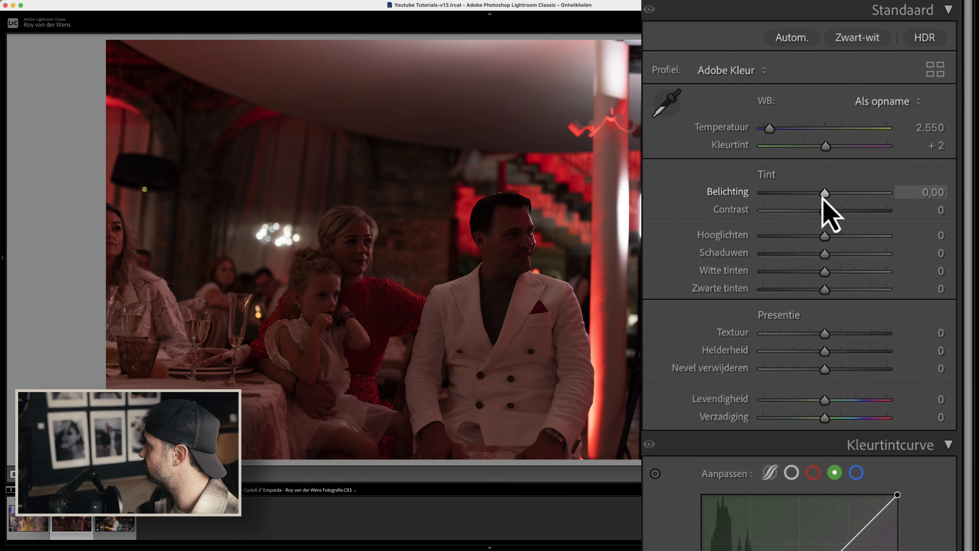
{"action": "left_click_drag", "start_coordinate": [825, 193], "coordinate": [841, 193]}
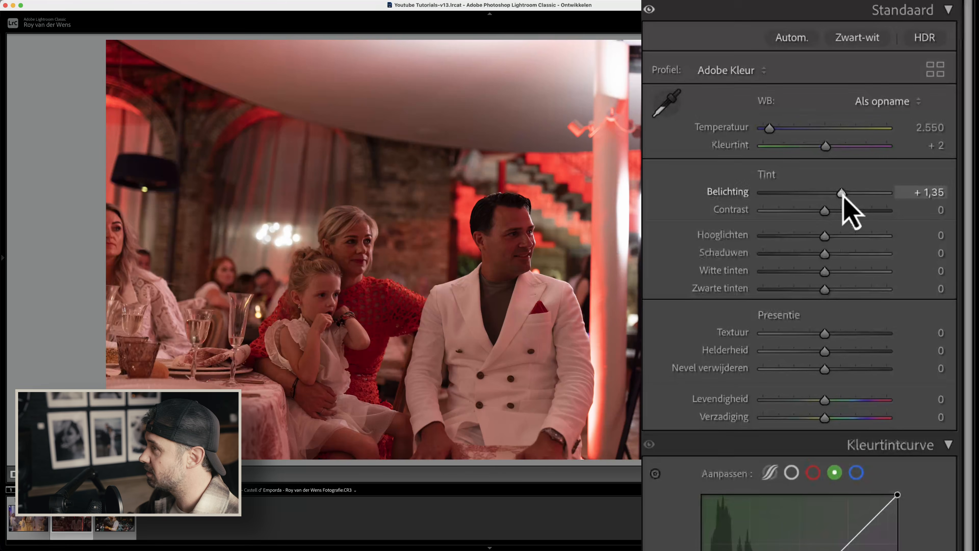
{"action": "left_click", "coordinate": [933, 192]}
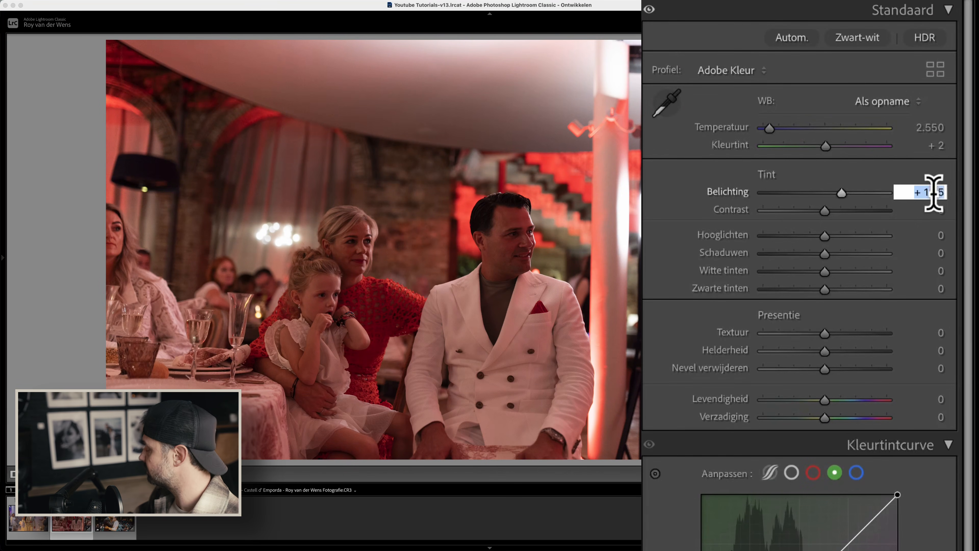
{"action": "type", "text": "2,"}
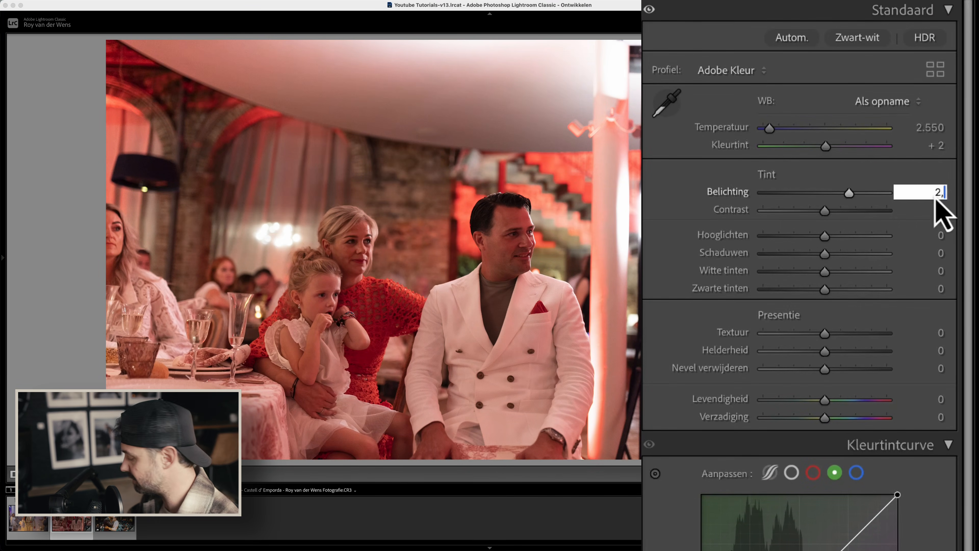
{"action": "type", "text": "5"}
{"action": "key", "text": "Return"}
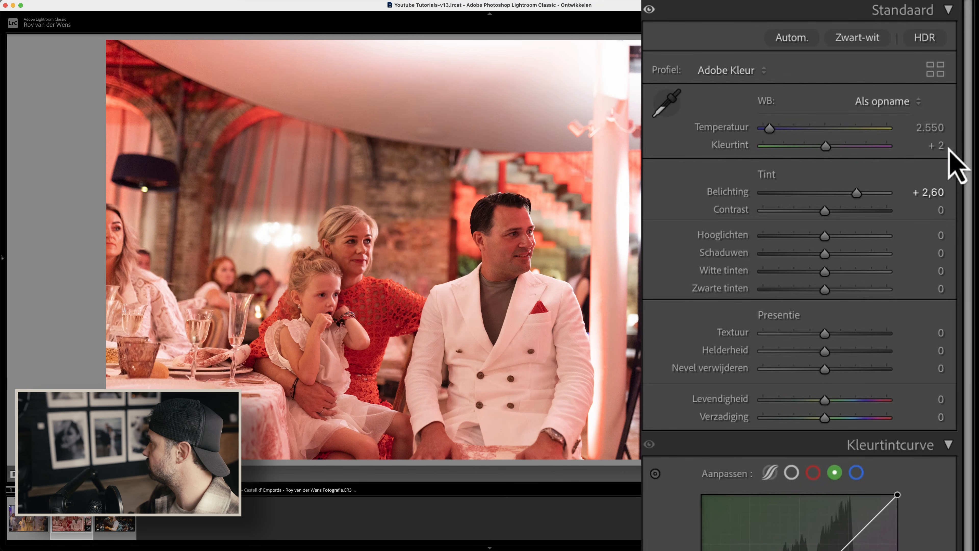
- Set the white balance tint (Kleurtint) to -3 and the temperature to 2168
{"action": "left_click", "coordinate": [933, 145]}
{"action": "type", "text": "-"}
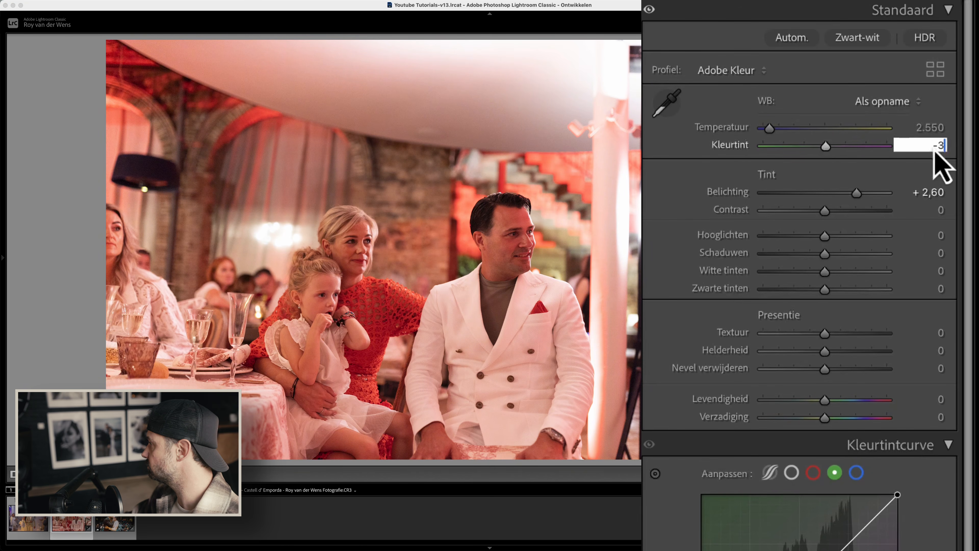
{"action": "type", "text": "3"}
{"action": "key", "text": "Return"}
{"action": "left_click", "coordinate": [925, 127]}
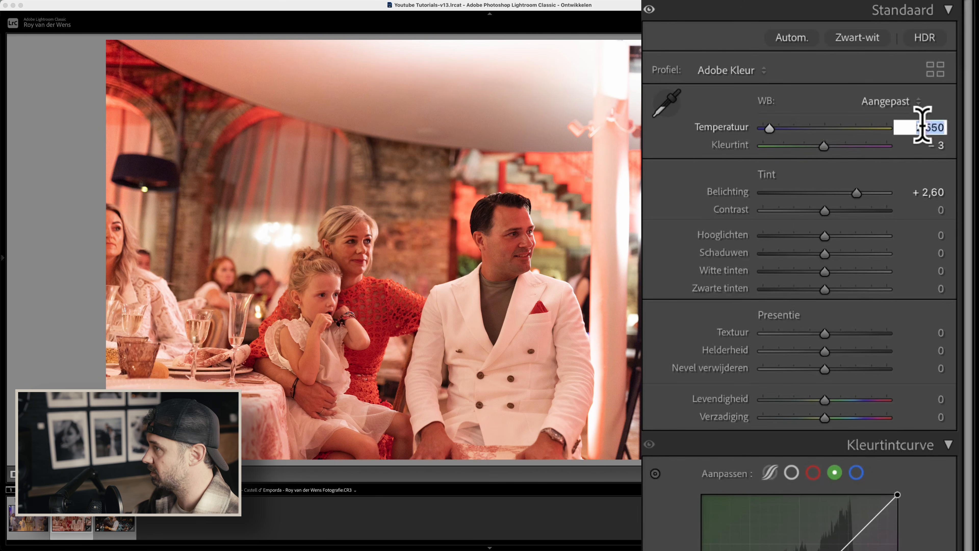
{"action": "type", "text": "2168"}
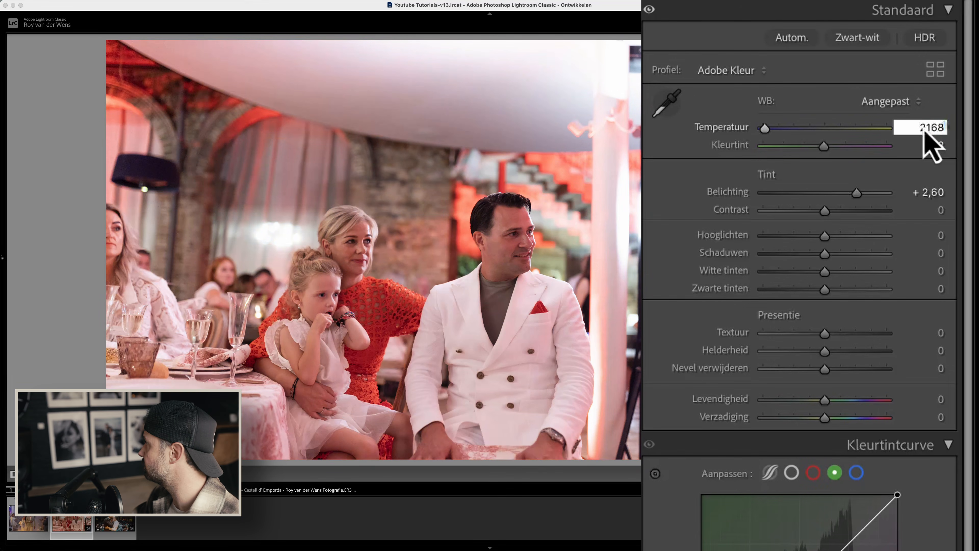
{"action": "key", "text": "Return"}
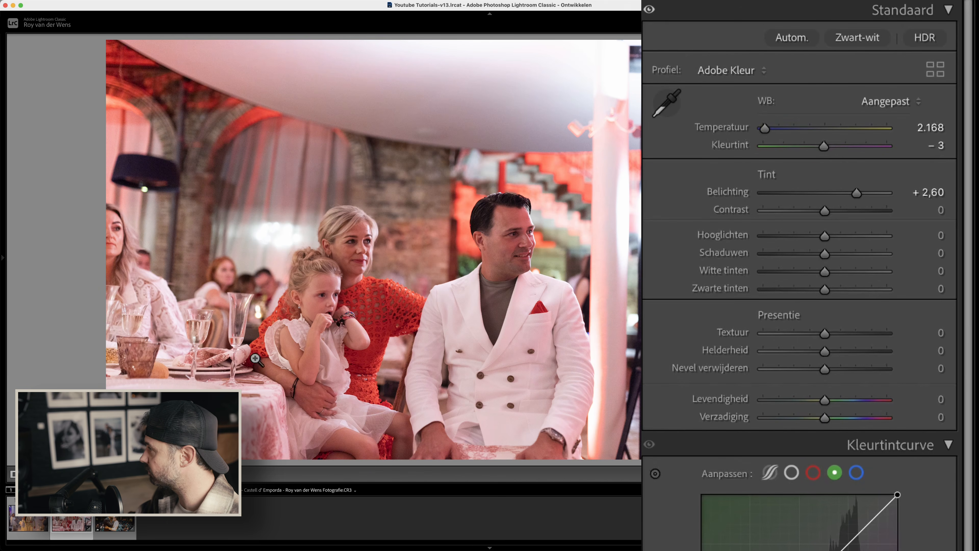
- Show the red channel of the tone curve (Kleurtintcurve) for the white suit photo
{"action": "scroll", "coordinate": [732, 498], "scroll_direction": "down", "scroll_amount": 5}
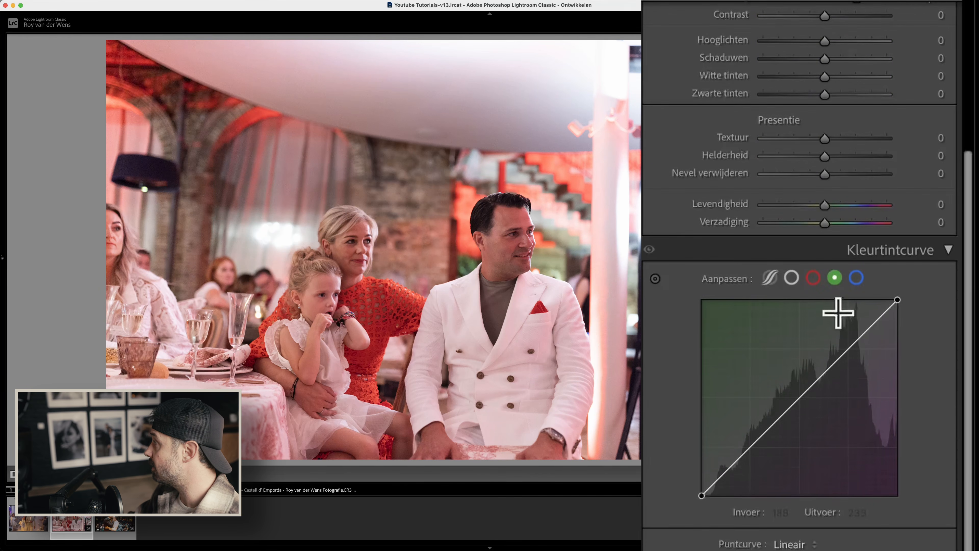
{"action": "left_click", "coordinate": [813, 277]}
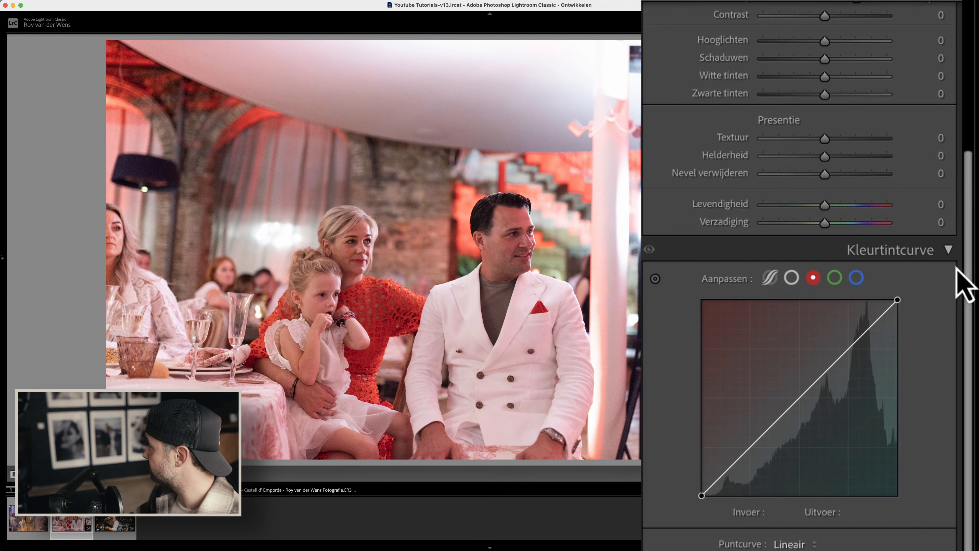
{"action": "left_click_drag", "start_coordinate": [815, 408], "coordinate": [815, 410]}
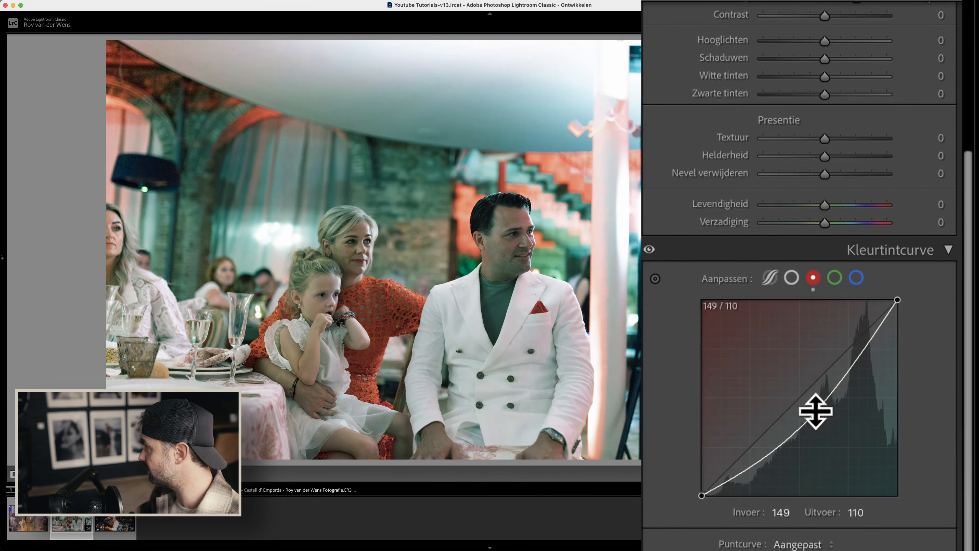
{"action": "key", "text": "super+z"}
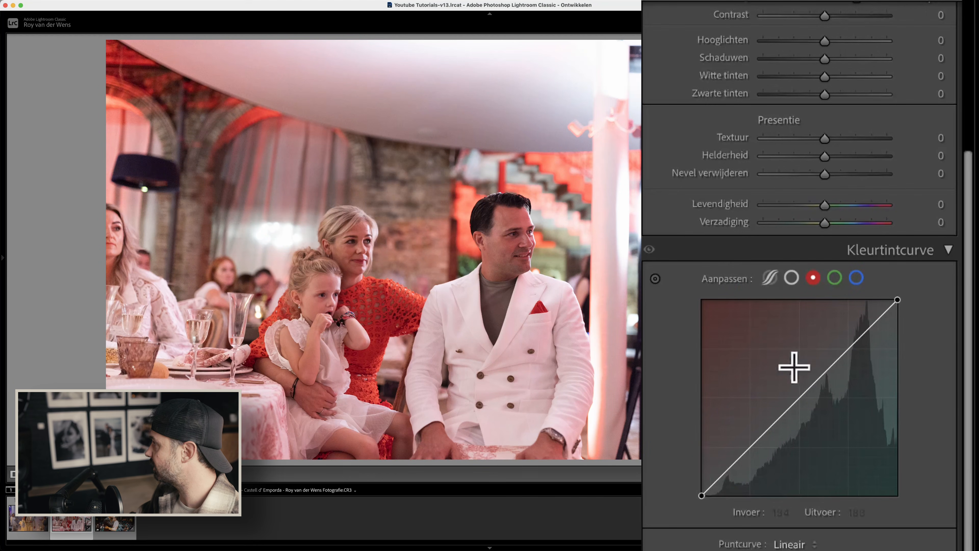
{"action": "left_click_drag", "start_coordinate": [798, 400], "coordinate": [791, 411]}
{"action": "key", "text": "super+z"}
- Add a midpoint to the red tone curve and lower it to input 137, output 114
{"action": "left_click", "coordinate": [800, 397]}
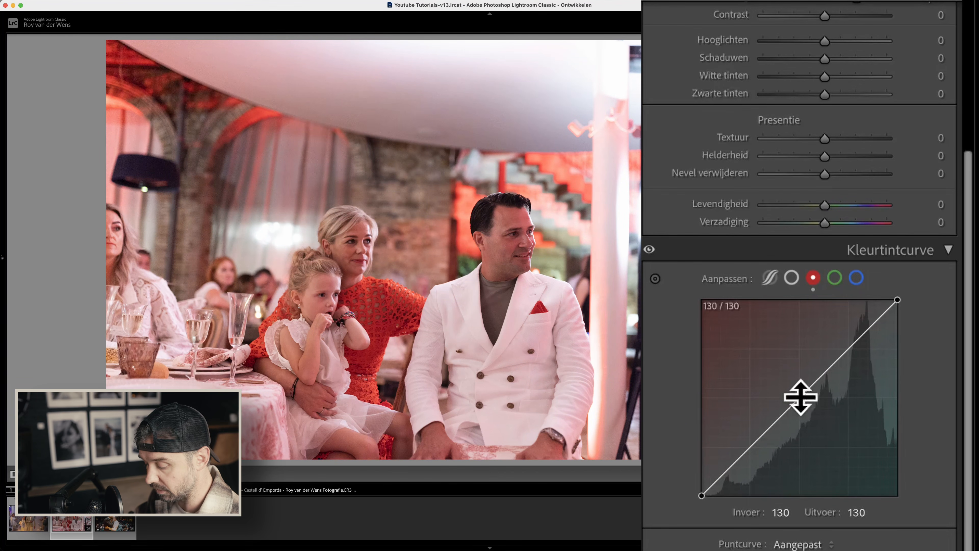
{"action": "key", "text": "alt"}
{"action": "key", "text": "alt"}
{"action": "left_click_drag", "start_coordinate": [800, 397], "coordinate": [865, 419]}
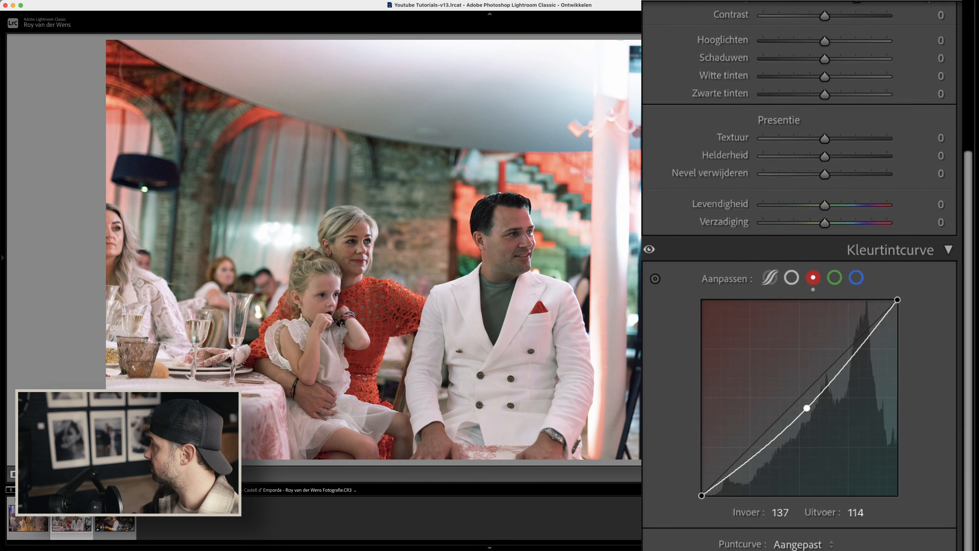
- In the calibration (Kalibratie) settings, set the blue primary (Primair blauw) hue to -100 and its saturation to -20
{"action": "scroll", "coordinate": [799, 270], "scroll_direction": "down", "scroll_amount": 3}
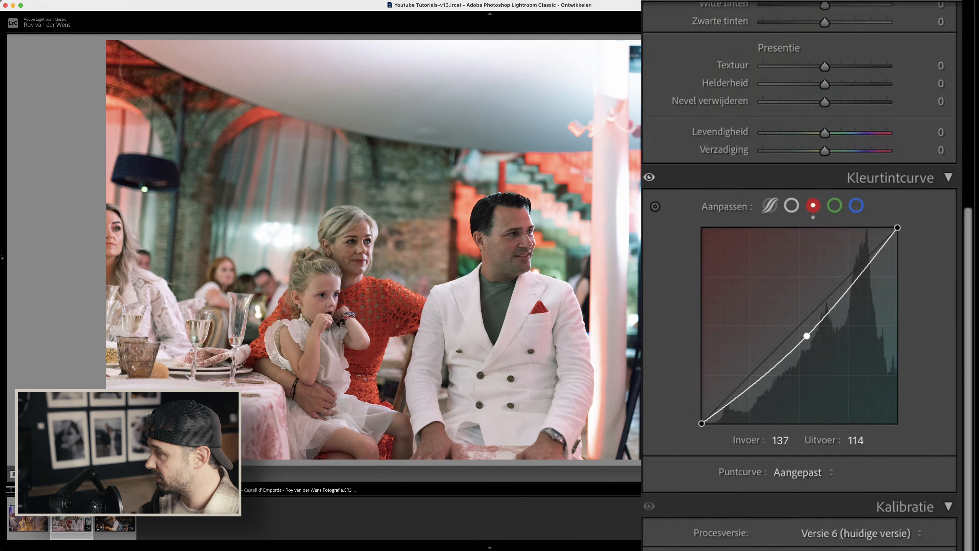
{"action": "scroll", "coordinate": [808, 400], "scroll_direction": "down", "scroll_amount": 10}
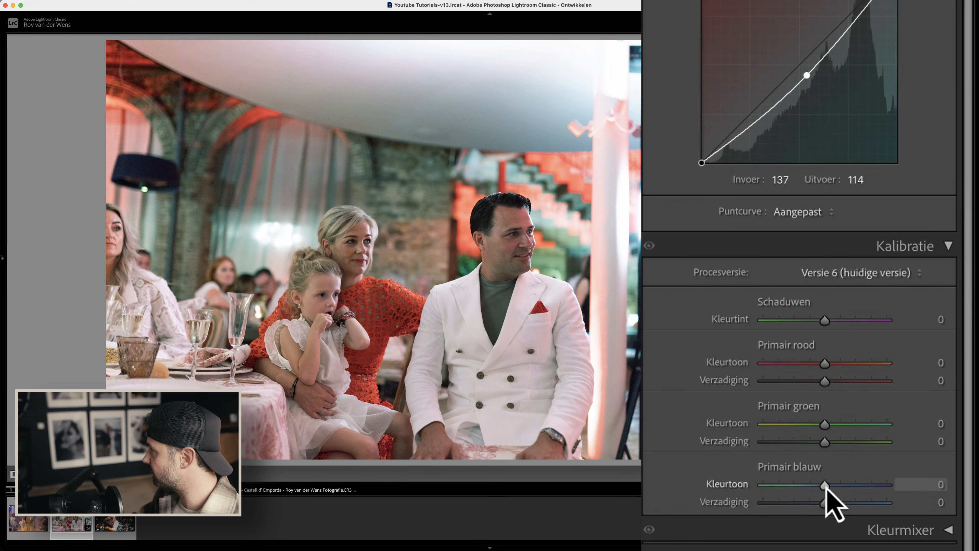
{"action": "left_click_drag", "start_coordinate": [825, 488], "coordinate": [752, 495]}
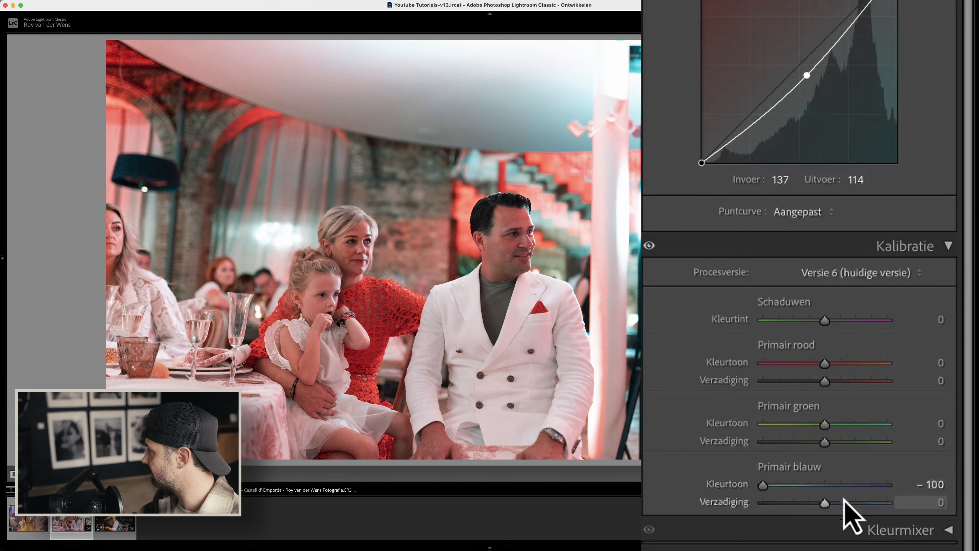
{"action": "mouse_move", "coordinate": [825, 505]}
{"action": "left_mouse_down"}
{"action": "mouse_move", "coordinate": [782, 506]}
{"action": "mouse_move", "coordinate": [812, 504]}
{"action": "left_mouse_up"}
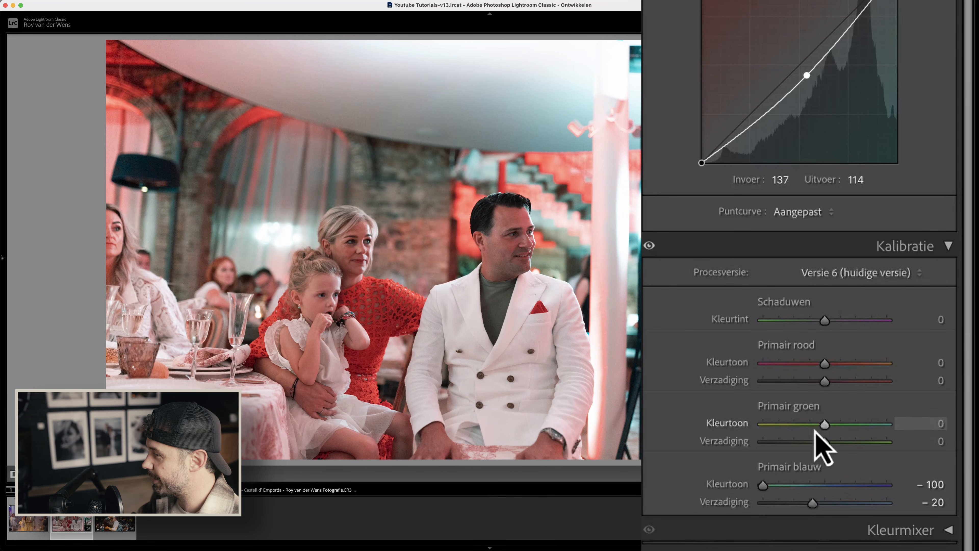
- Set the calibration green primary (Primair groen) hue to +9 and its saturation to -29
{"action": "left_click", "coordinate": [935, 423]}
{"action": "type", "text": "9"}
{"action": "key", "text": "Return"}
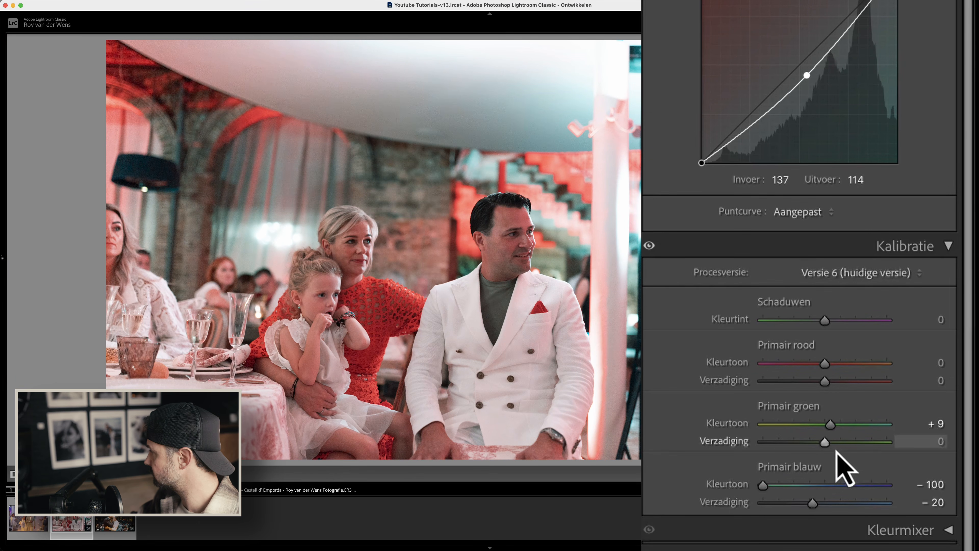
{"action": "left_click_drag", "start_coordinate": [825, 442], "coordinate": [809, 444]}
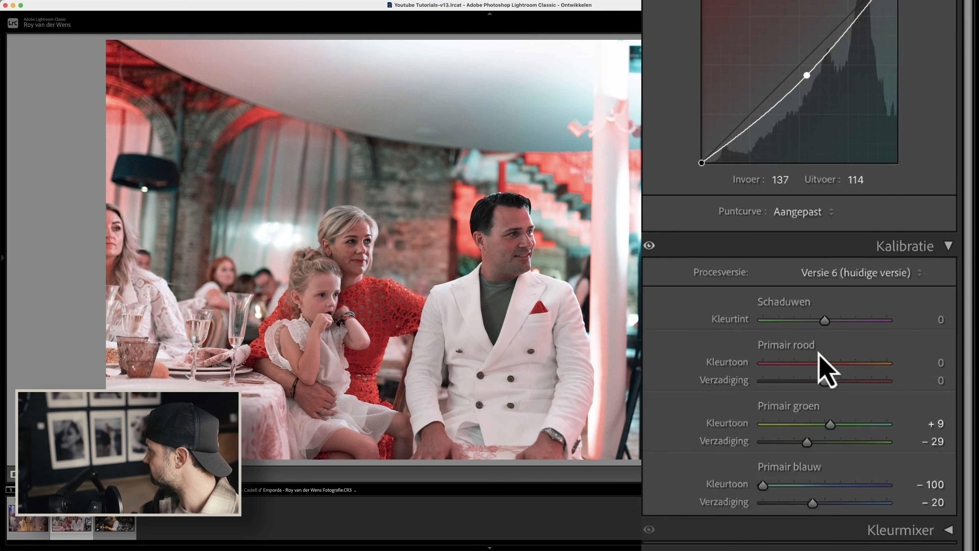
- Set the calibration red primary (Primair rood) saturation to -20 and its hue to +37, after trying a hue of +49
{"action": "left_click", "coordinate": [937, 362]}
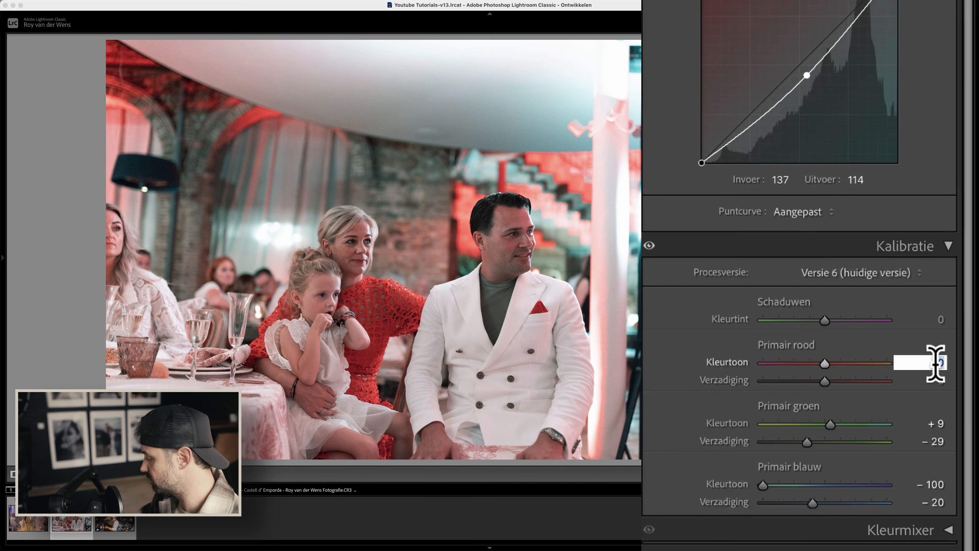
{"action": "type", "text": "49"}
{"action": "key", "text": "Return"}
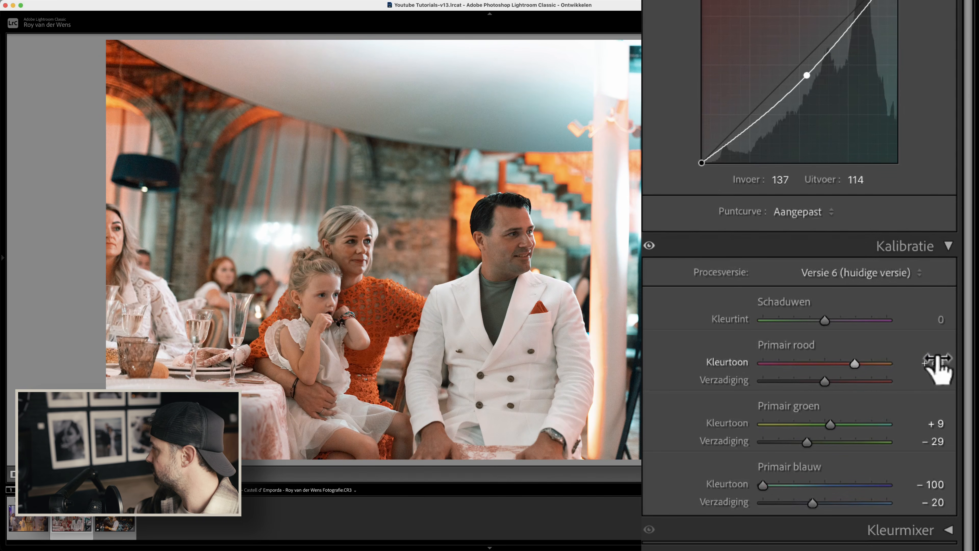
{"action": "left_click", "coordinate": [939, 380]}
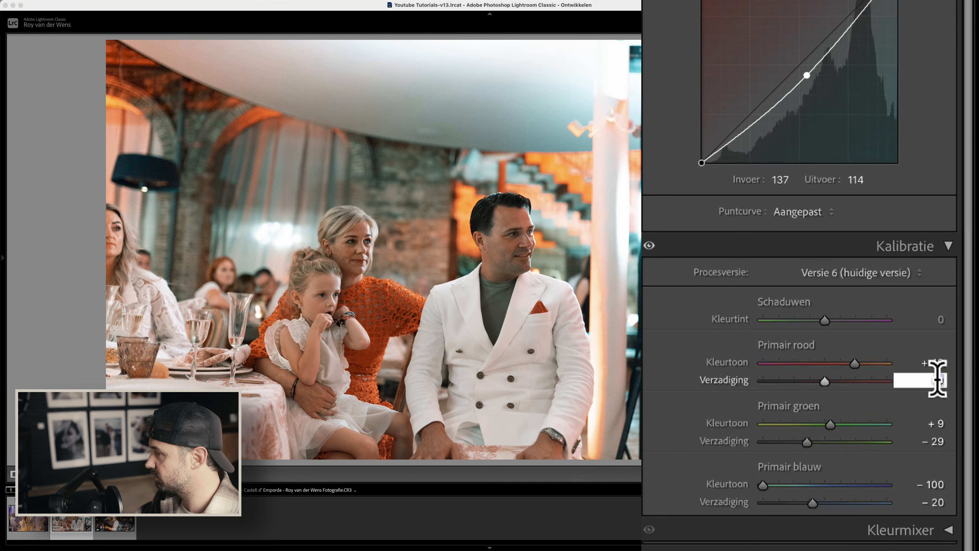
{"action": "type", "text": "-20"}
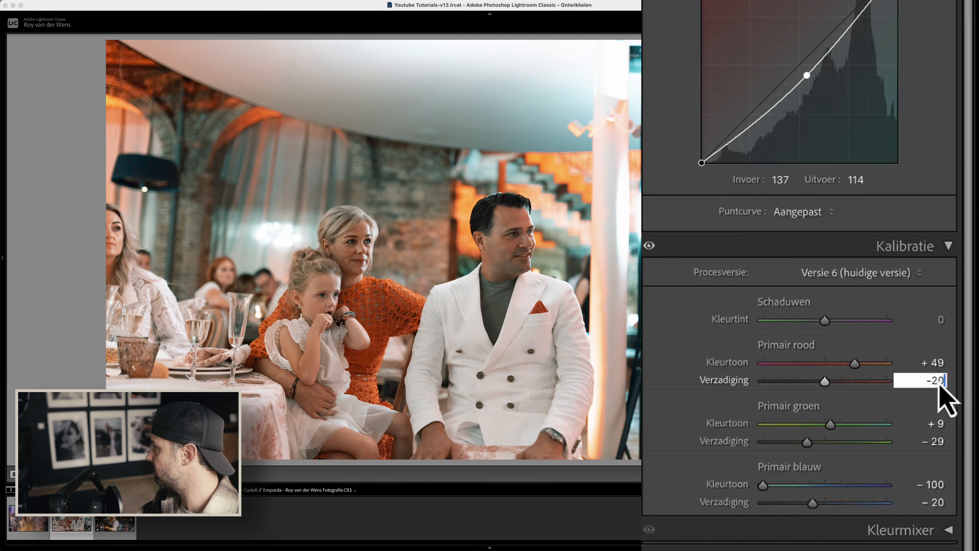
{"action": "key", "text": "Return"}
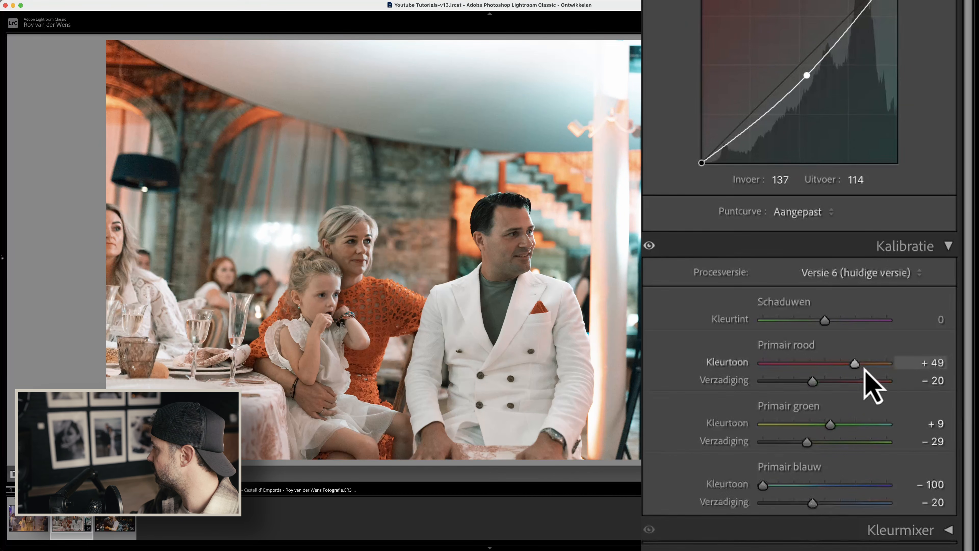
{"action": "mouse_move", "coordinate": [854, 363]}
{"action": "left_mouse_down"}
{"action": "mouse_move", "coordinate": [833, 363]}
{"action": "mouse_move", "coordinate": [871, 363]}
{"action": "mouse_move", "coordinate": [834, 364]}
{"action": "mouse_move", "coordinate": [847, 364]}
{"action": "left_mouse_up"}
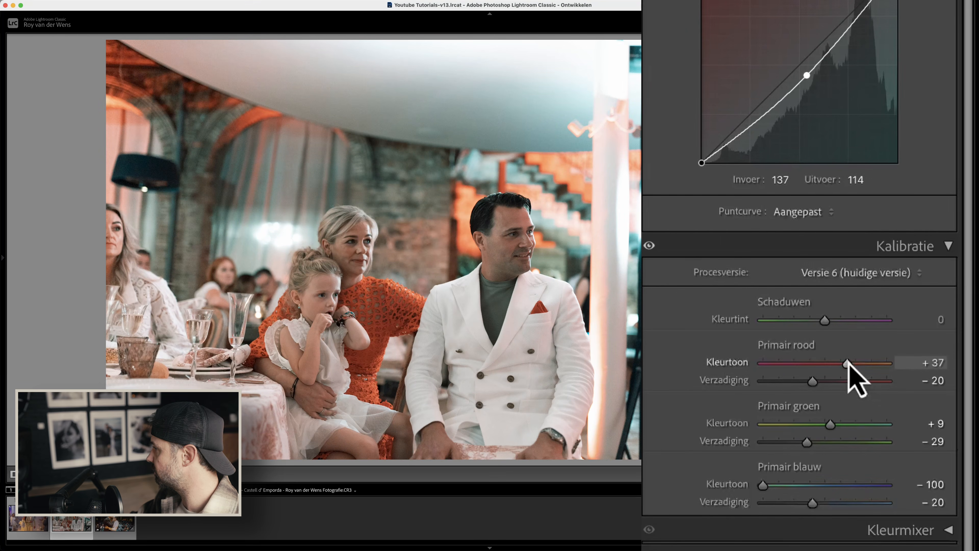
- Raise the contrast of the white suit photo to +38
{"action": "scroll", "coordinate": [776, 251], "scroll_direction": "up", "scroll_amount": 10}
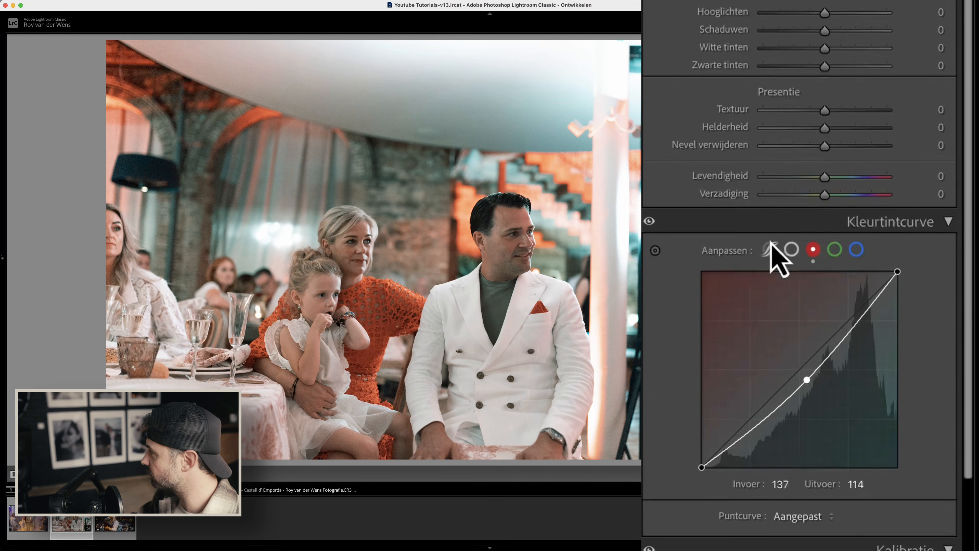
{"action": "left_click_drag", "start_coordinate": [824, 180], "coordinate": [851, 180]}
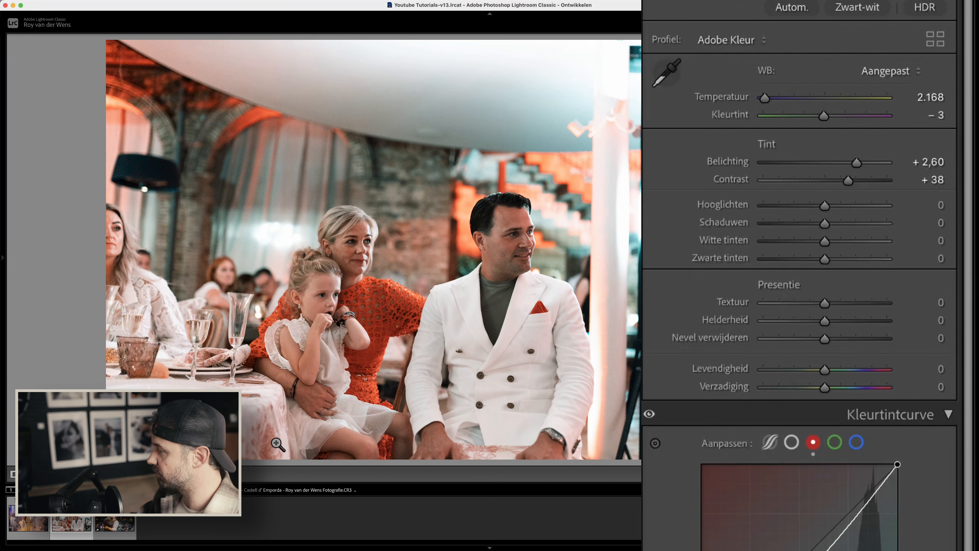
- Compare the white suit photo with its unedited version and inspect the skin tones and suit up close
{"action": "left_click", "coordinate": [102, 524]}
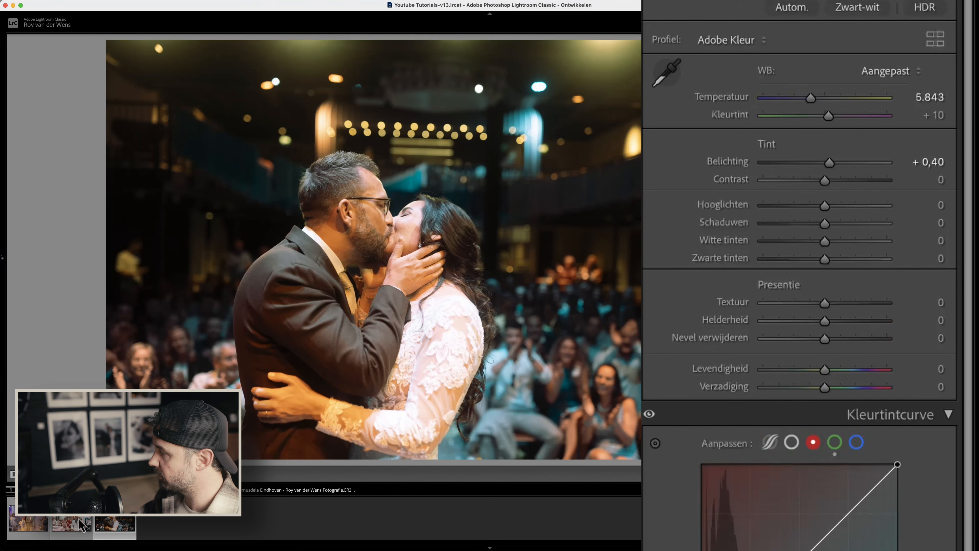
{"action": "left_click", "coordinate": [66, 518]}
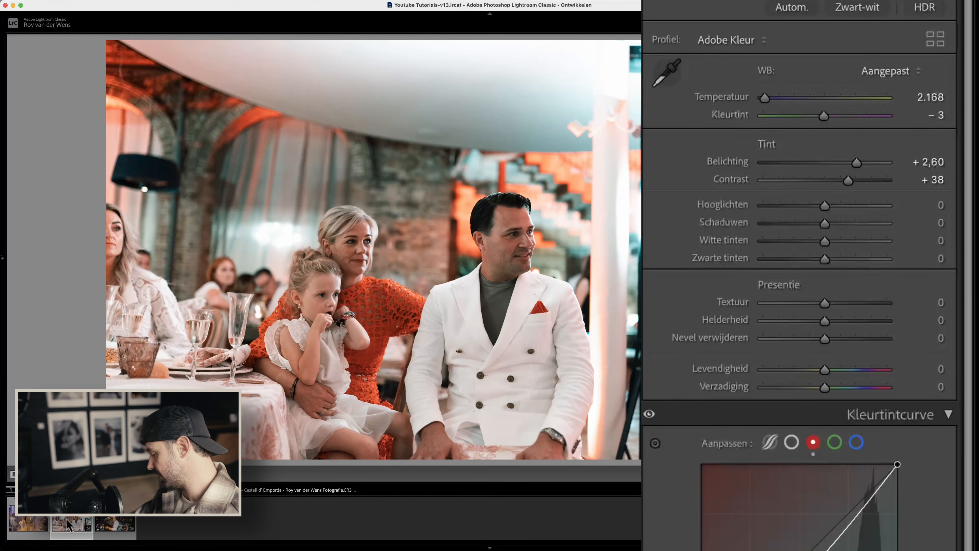
{"action": "key", "text": "backslash"}
{"action": "key", "text": "backslash"}
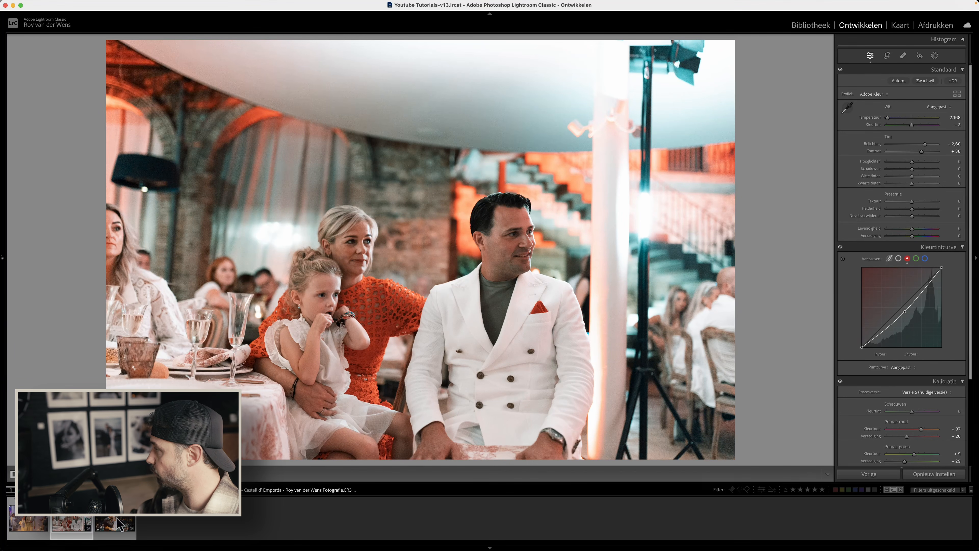
{"action": "left_click", "coordinate": [481, 325]}
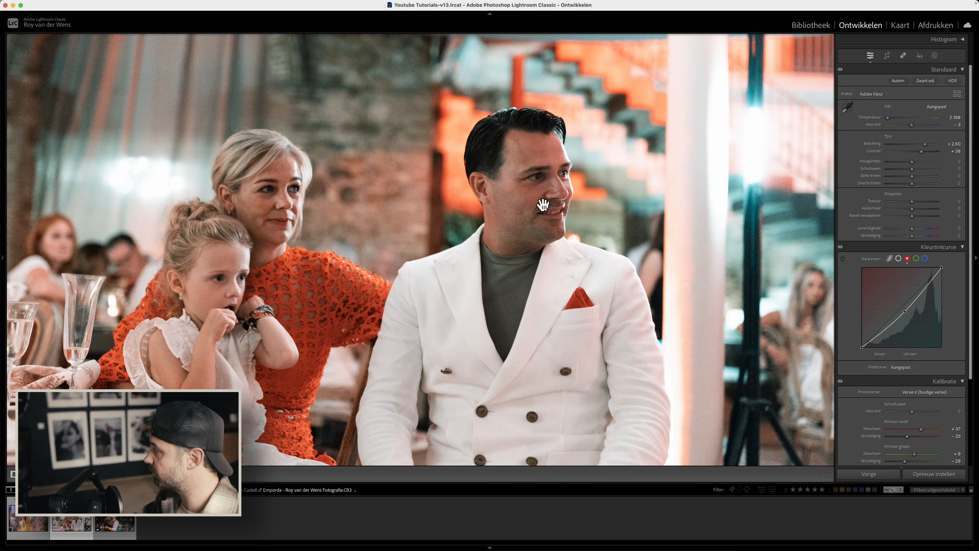
{"action": "left_click", "coordinate": [459, 257]}
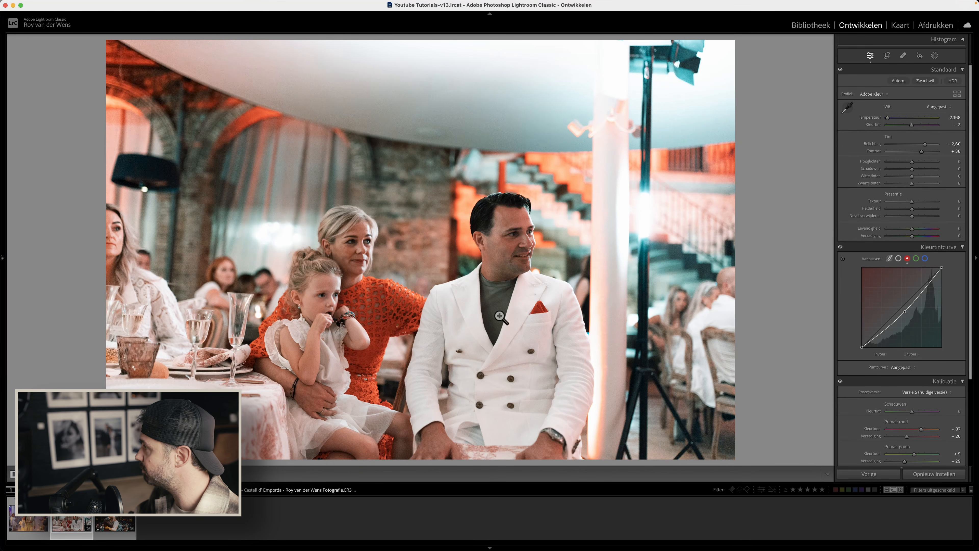
- Open the photo of the bridal couple walking through smoke and set its white balance tint to -6 and temperature to 2568
{"action": "left_click", "coordinate": [36, 523]}
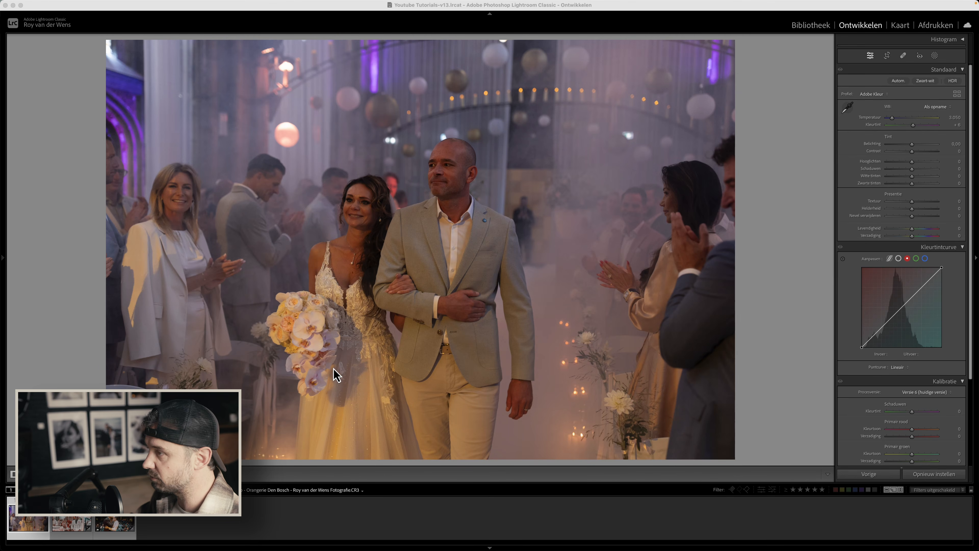
{"action": "scroll", "coordinate": [913, 179], "scroll_direction": "up", "scroll_amount": 1}
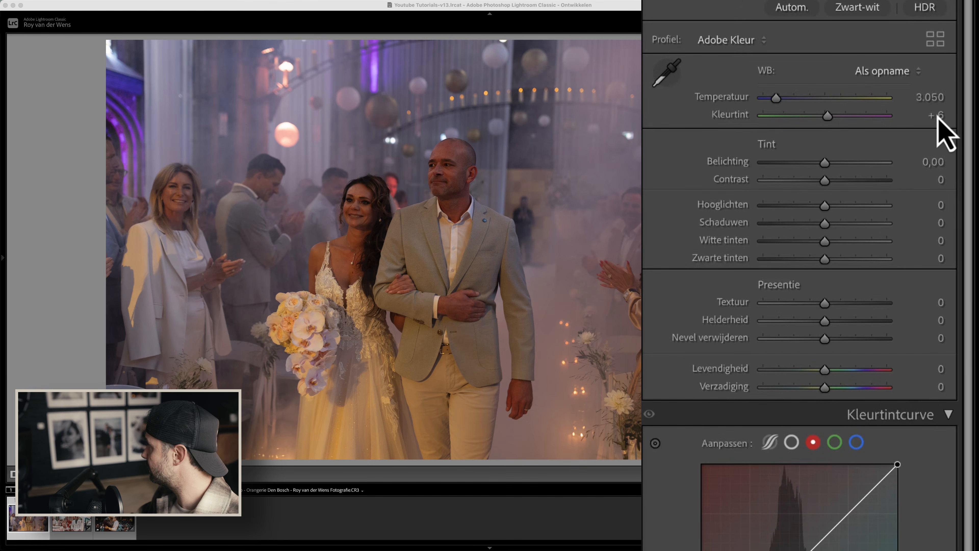
{"action": "left_click", "coordinate": [936, 115]}
{"action": "type", "text": "-8"}
{"action": "key", "text": "Return"}
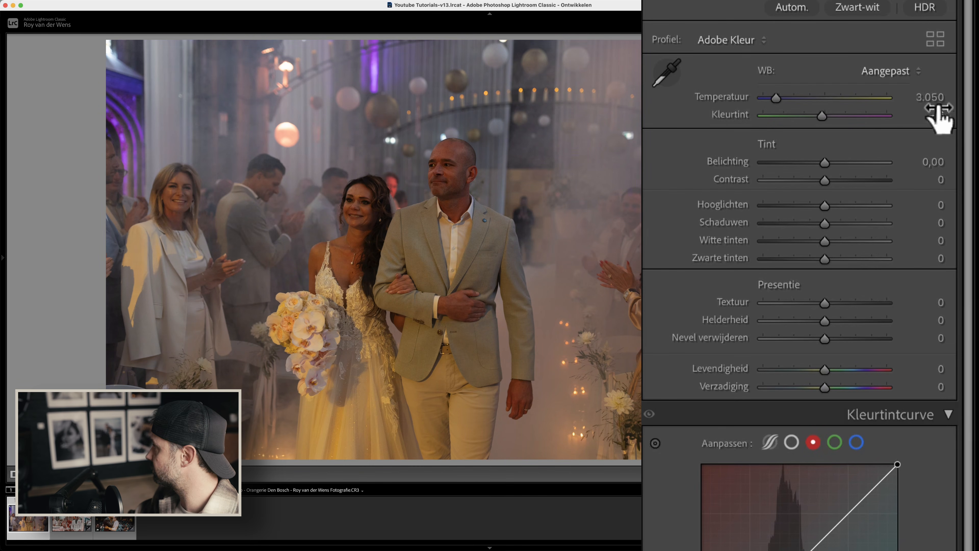
{"action": "left_click", "coordinate": [929, 97]}
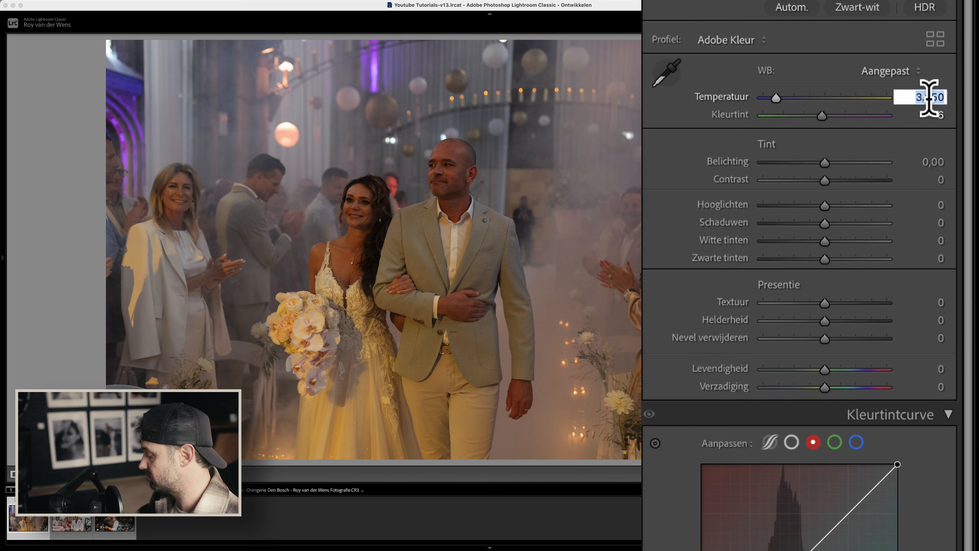
{"action": "type", "text": "2568"}
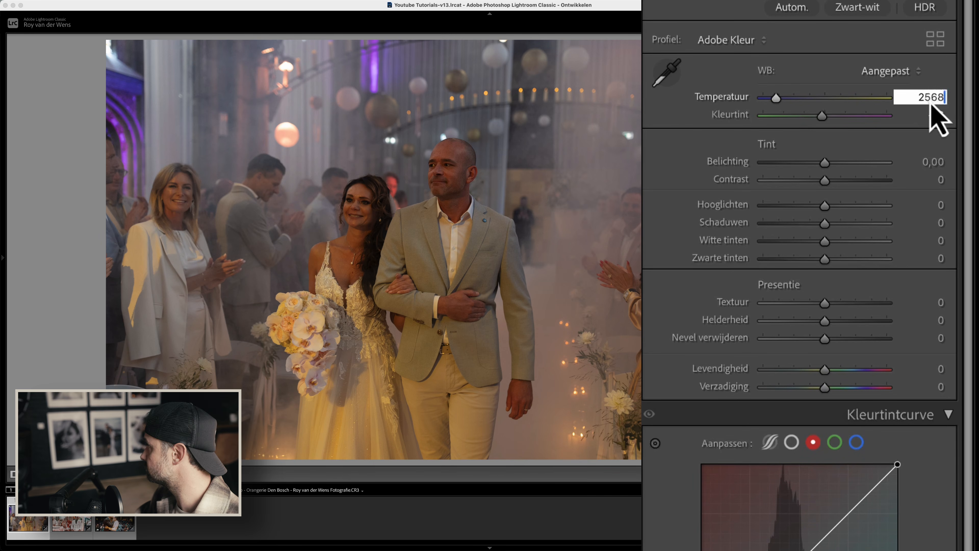
{"action": "key", "text": "Return"}
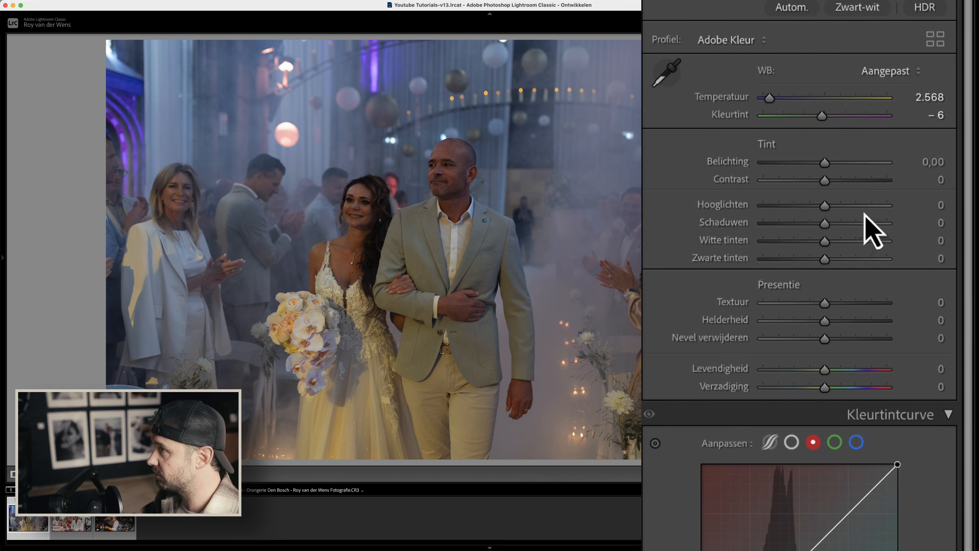
- Set the exposure (Belichting) of the bridal couple photo to +0,90
{"action": "left_click", "coordinate": [932, 162]}
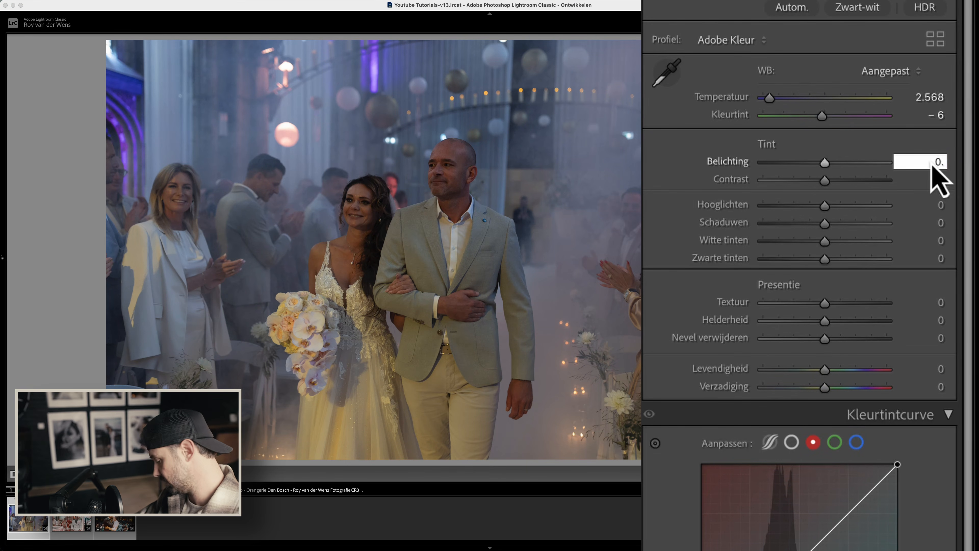
{"action": "type", "text": "0,9"}
{"action": "key", "text": "Return"}
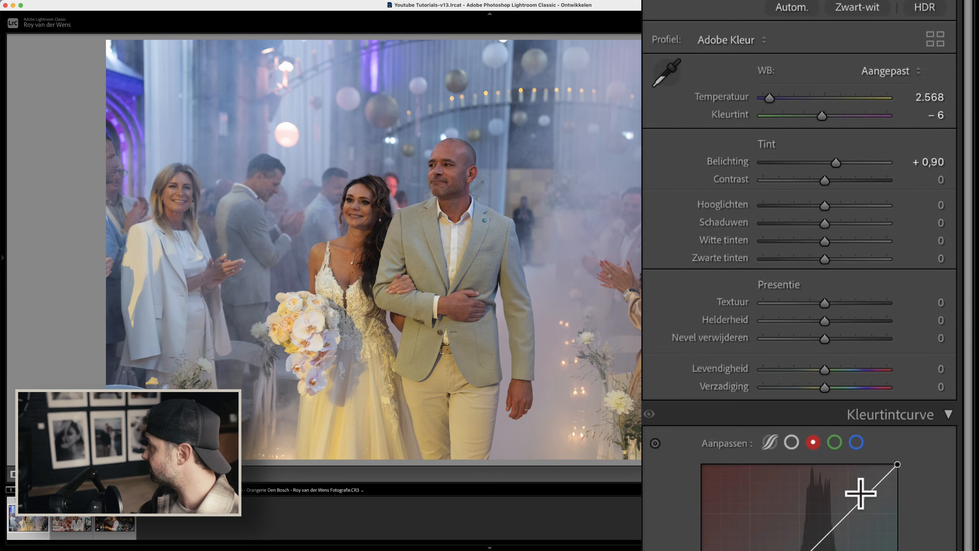
- Add a midpoint to the blue channel of the tone curve and raise it to input 117, output 145
{"action": "scroll", "coordinate": [862, 492], "scroll_direction": "down", "scroll_amount": 1}
{"action": "scroll", "coordinate": [860, 493], "scroll_direction": "down", "scroll_amount": 5}
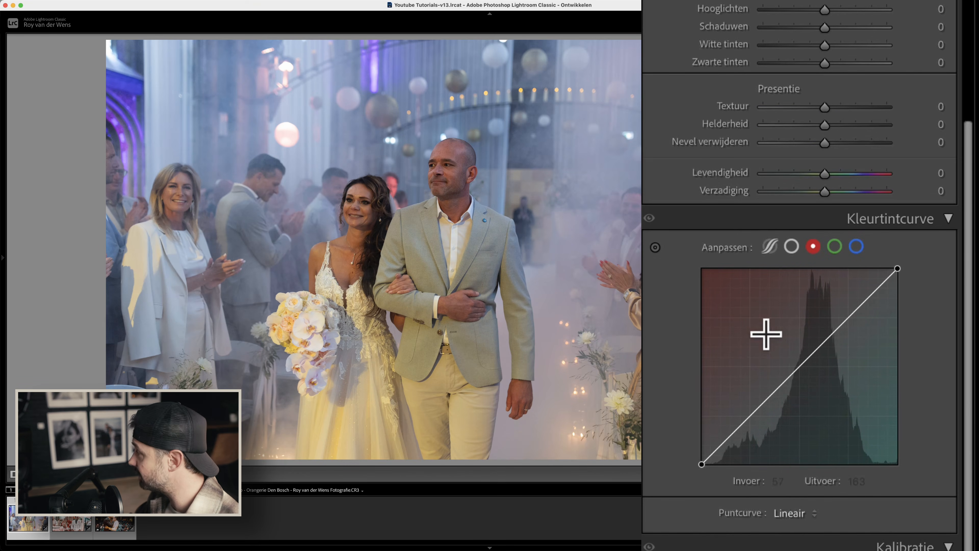
{"action": "left_click", "coordinate": [856, 246]}
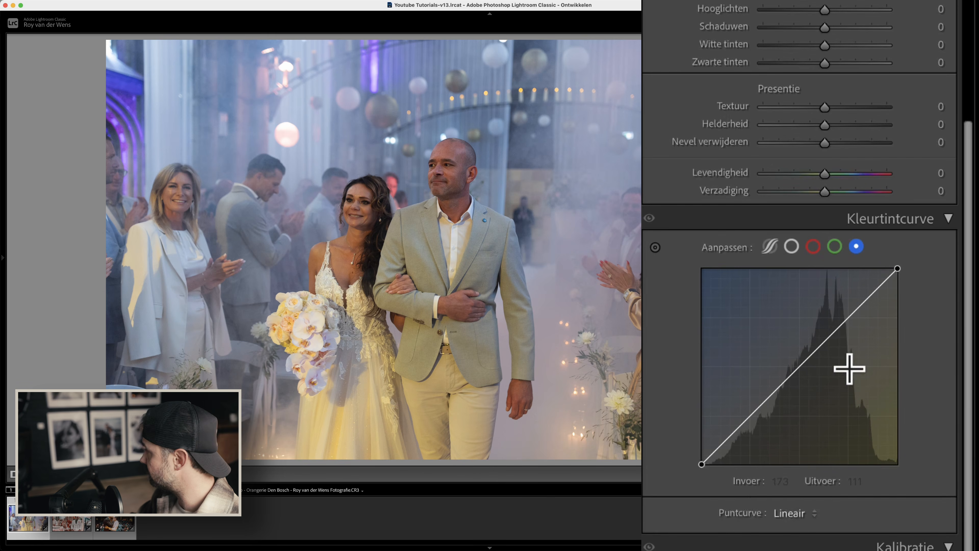
{"action": "left_click", "coordinate": [803, 364]}
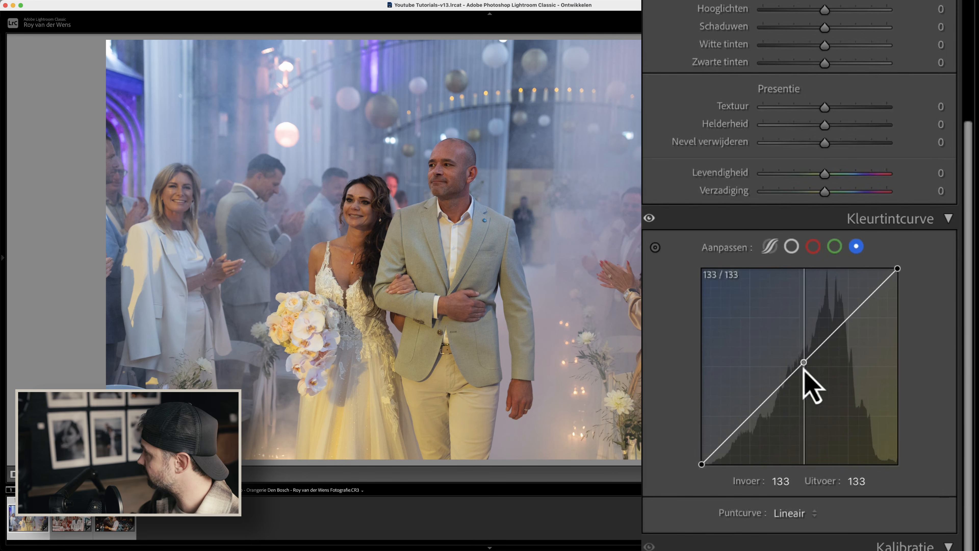
{"action": "left_click_drag", "start_coordinate": [802, 369], "coordinate": [823, 287]}
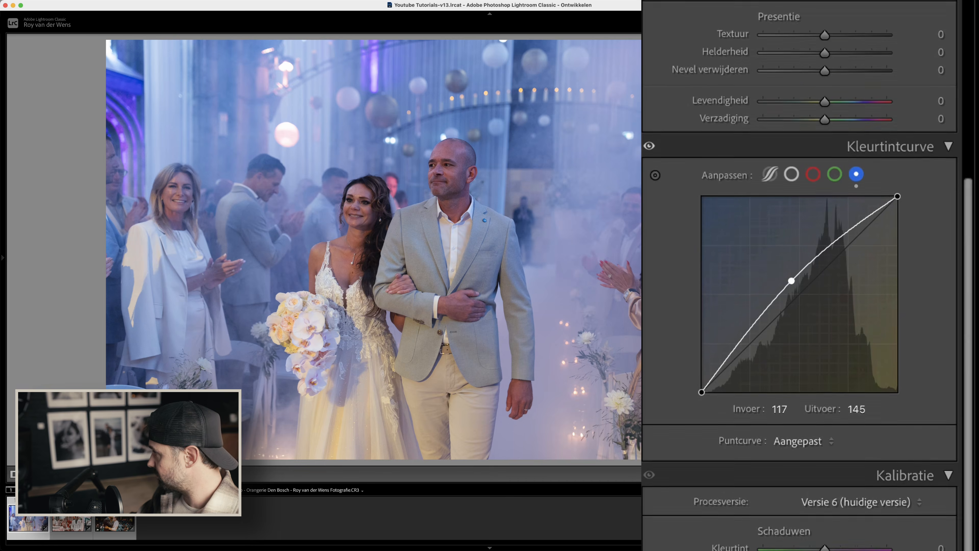
- Set the blue primary (Primair blauw) saturation to +61 in the calibration of the bridal couple photo
{"action": "scroll", "coordinate": [832, 461], "scroll_direction": "down", "scroll_amount": 6}
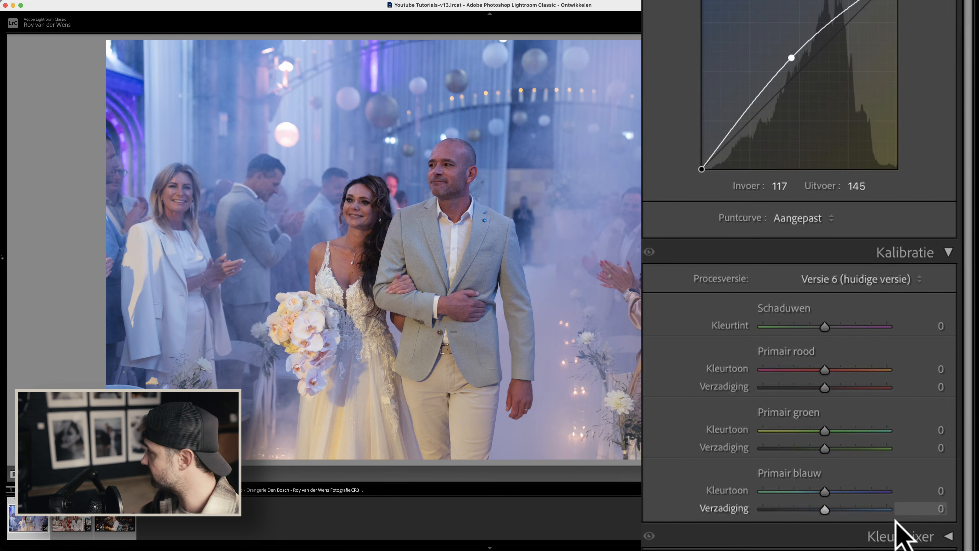
{"action": "left_click", "coordinate": [936, 509]}
{"action": "type", "text": "61"}
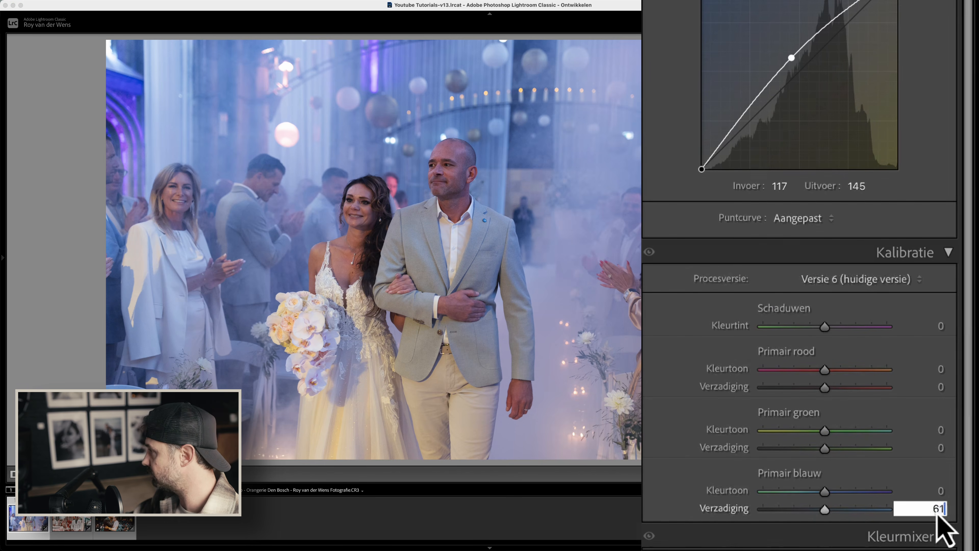
{"action": "key", "text": "Return"}
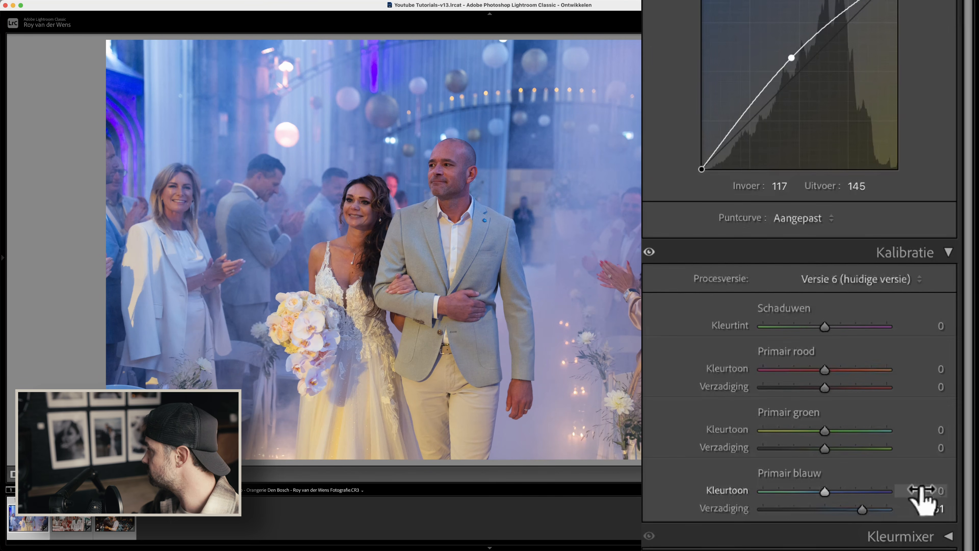
{"action": "left_click", "coordinate": [936, 491]}
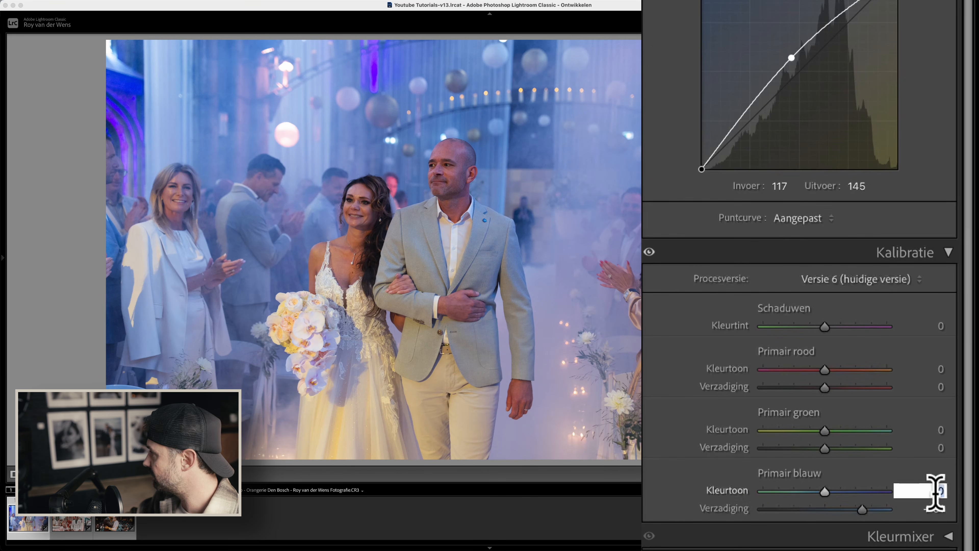
- Set the green primary (Primair groen) saturation to -14 and its hue to +64 in the calibration
{"action": "left_click", "coordinate": [939, 445]}
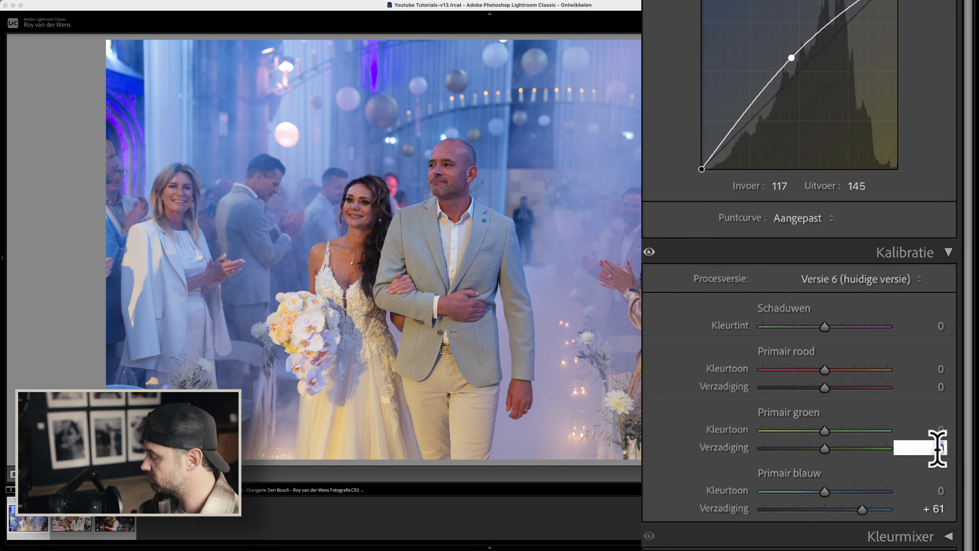
{"action": "type", "text": "-14"}
{"action": "key", "text": "Return"}
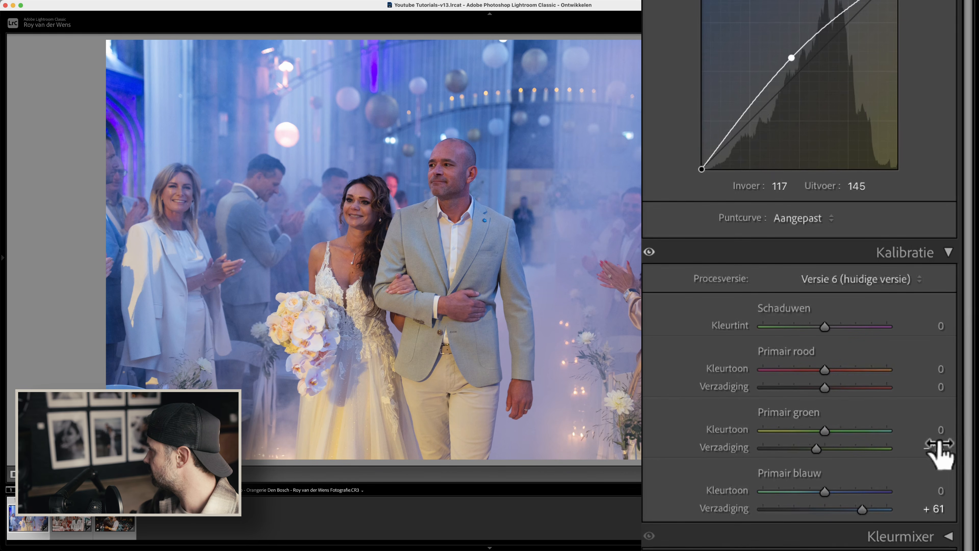
{"action": "left_click", "coordinate": [940, 430]}
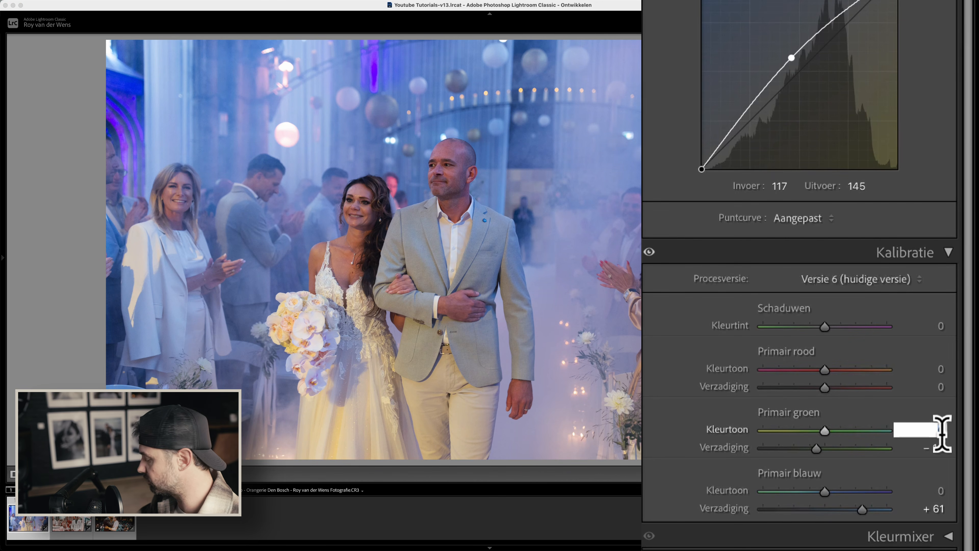
{"action": "type", "text": "+"}
{"action": "key", "text": "Return"}
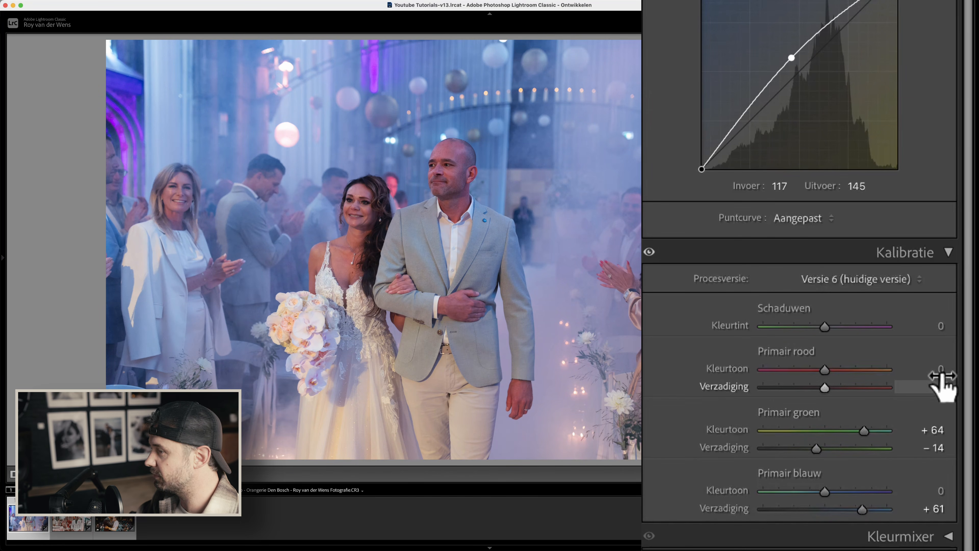
- Set the red primary (Primair rood) saturation to +7, and adjust the green primary to saturation +13 and hue +68
{"action": "left_click", "coordinate": [941, 384]}
{"action": "type", "text": "-"}
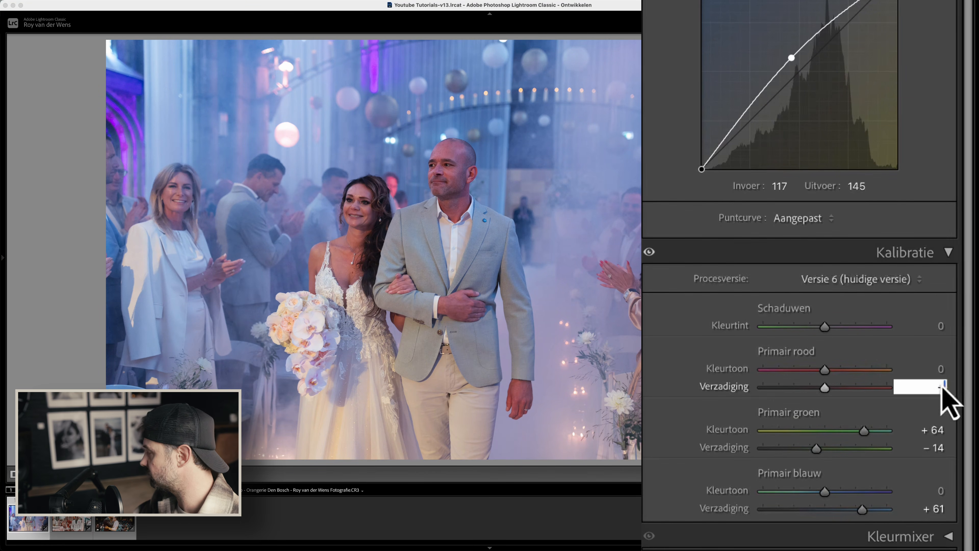
{"action": "type", "text": "7"}
{"action": "key", "text": "Return"}
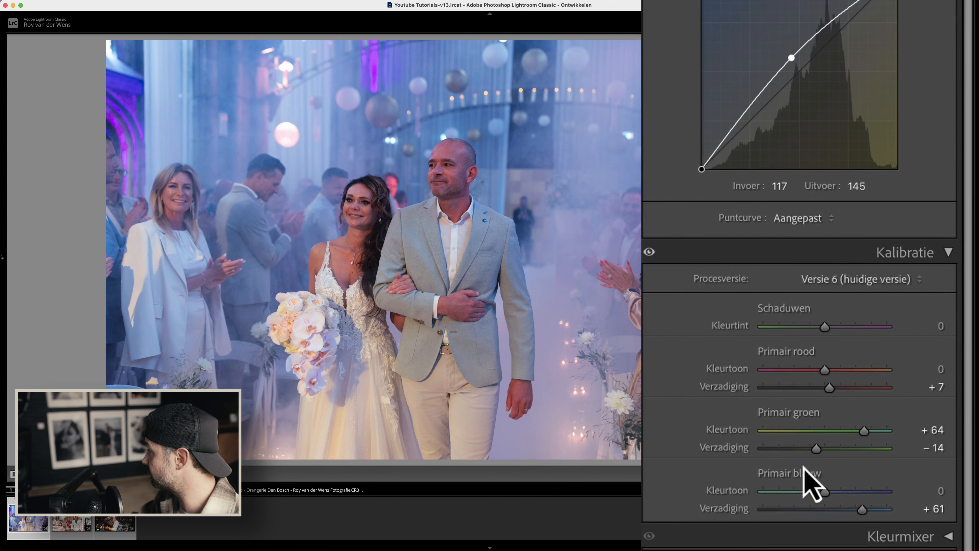
{"action": "mouse_move", "coordinate": [820, 449]}
{"action": "left_mouse_down"}
{"action": "mouse_move", "coordinate": [780, 449]}
{"action": "mouse_move", "coordinate": [836, 448]}
{"action": "left_mouse_up"}
{"action": "mouse_move", "coordinate": [862, 432]}
{"action": "left_mouse_down"}
{"action": "mouse_move", "coordinate": [829, 429]}
{"action": "mouse_move", "coordinate": [865, 429]}
{"action": "left_mouse_up"}
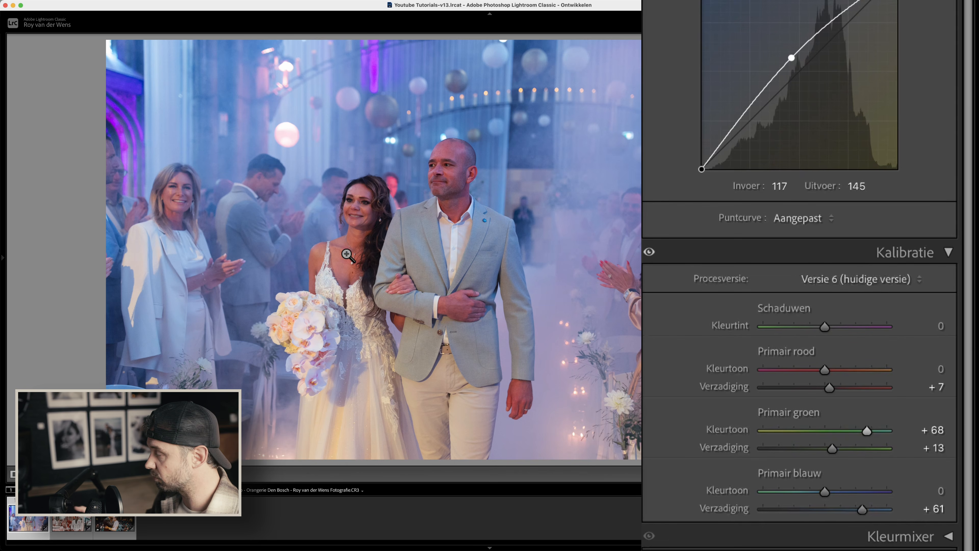
- Compare the bridal couple photo with its unedited version and review it alongside the other edited wedding photos
{"action": "key", "text": "backslash"}
{"action": "key", "text": "backslash"}
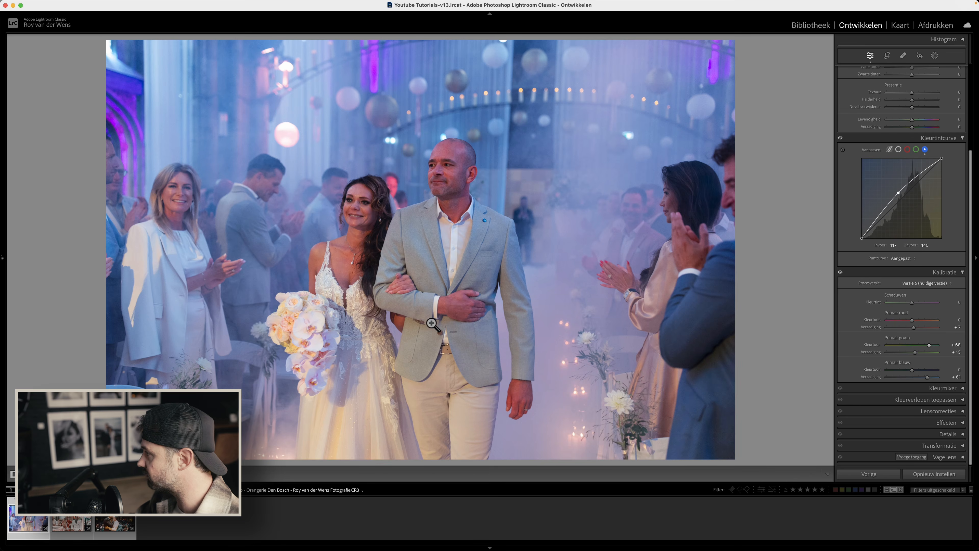
{"action": "left_click", "coordinate": [72, 523]}
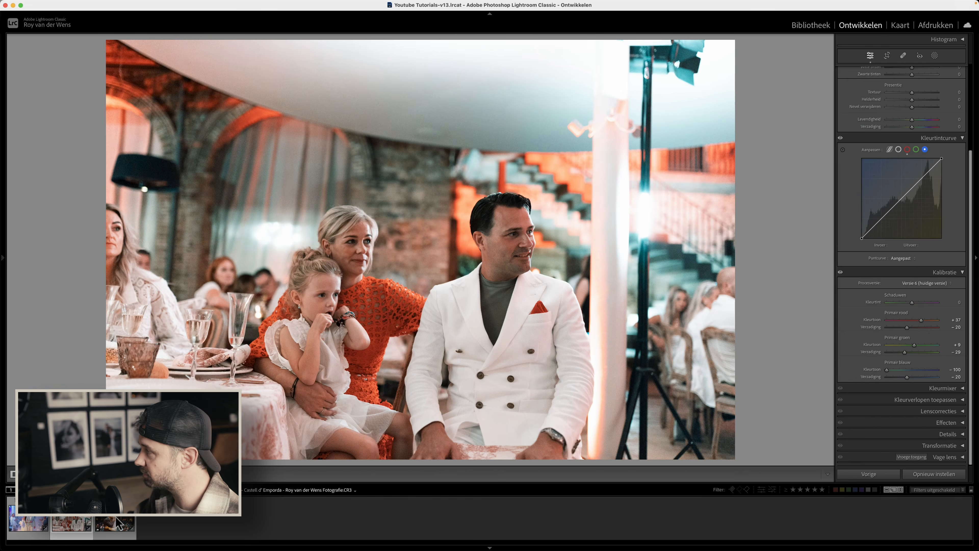
{"action": "left_click", "coordinate": [118, 524]}
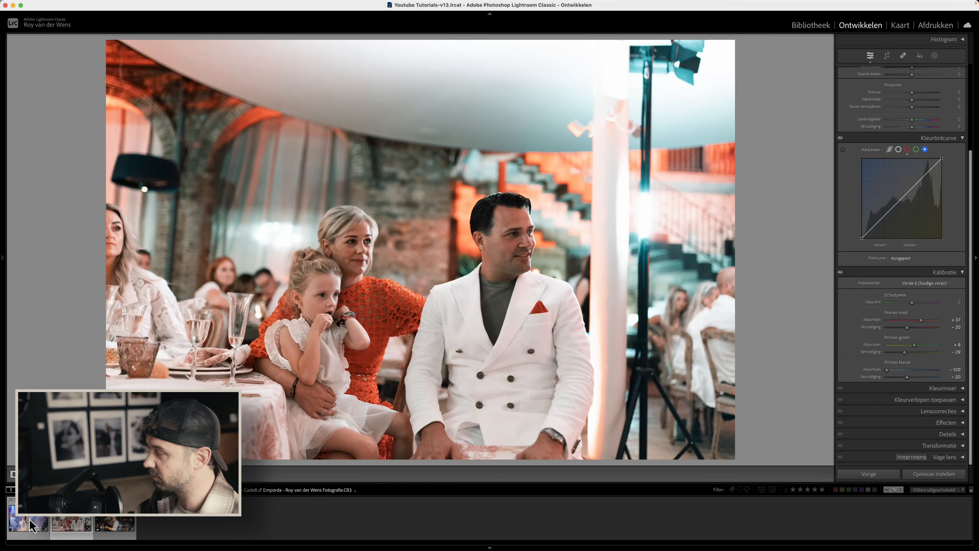
{"action": "left_click", "coordinate": [28, 523]}
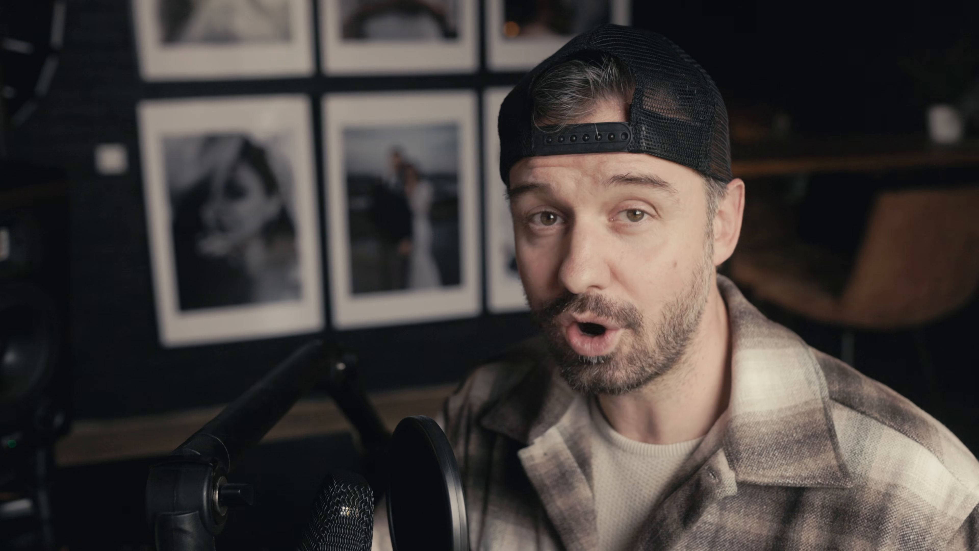